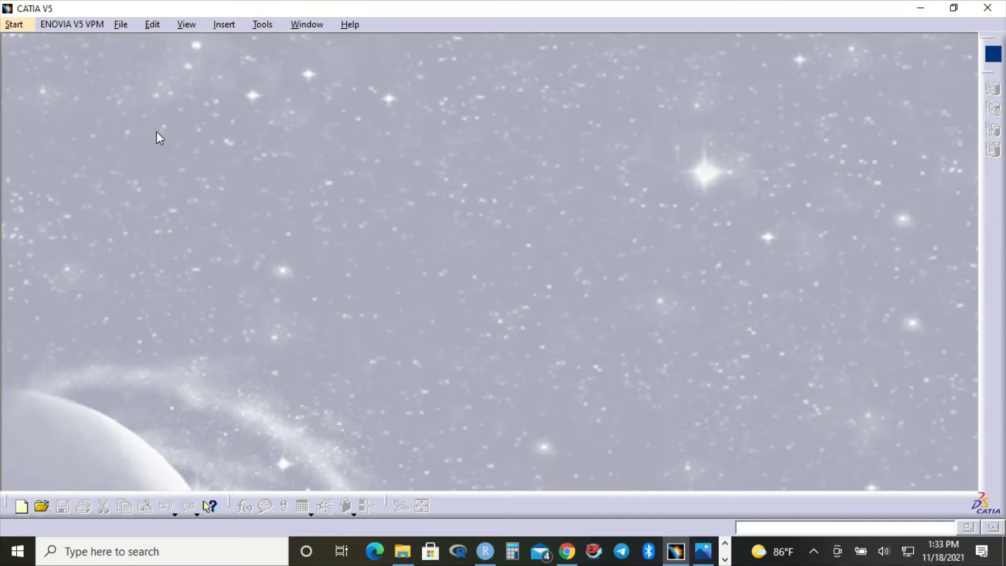
Step: Create a new Part Design part named 'fitting' from the Start menu
left_click(17, 25)
mouse_move(50, 63)
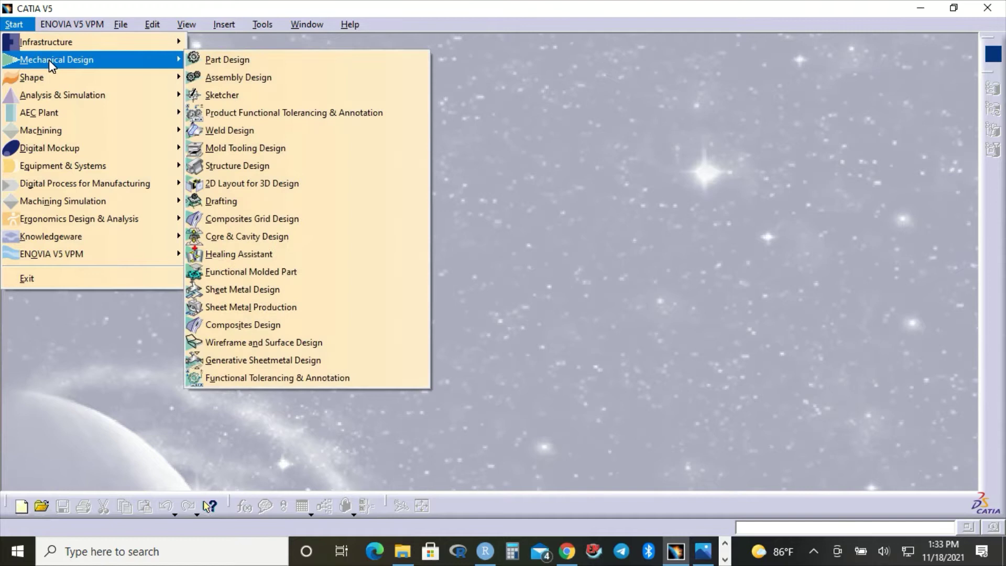
left_click(231, 59)
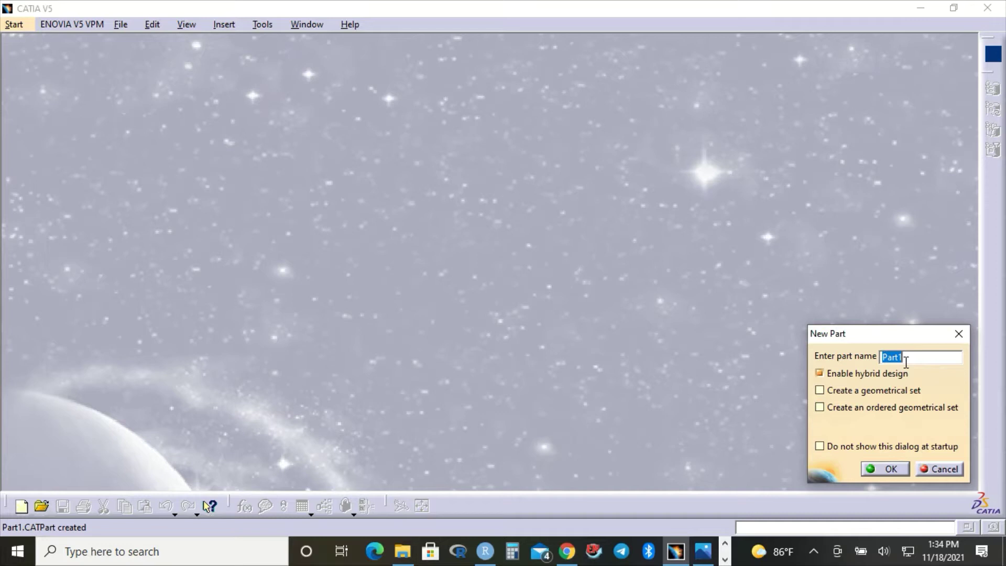
type("fitting")
key("Return")
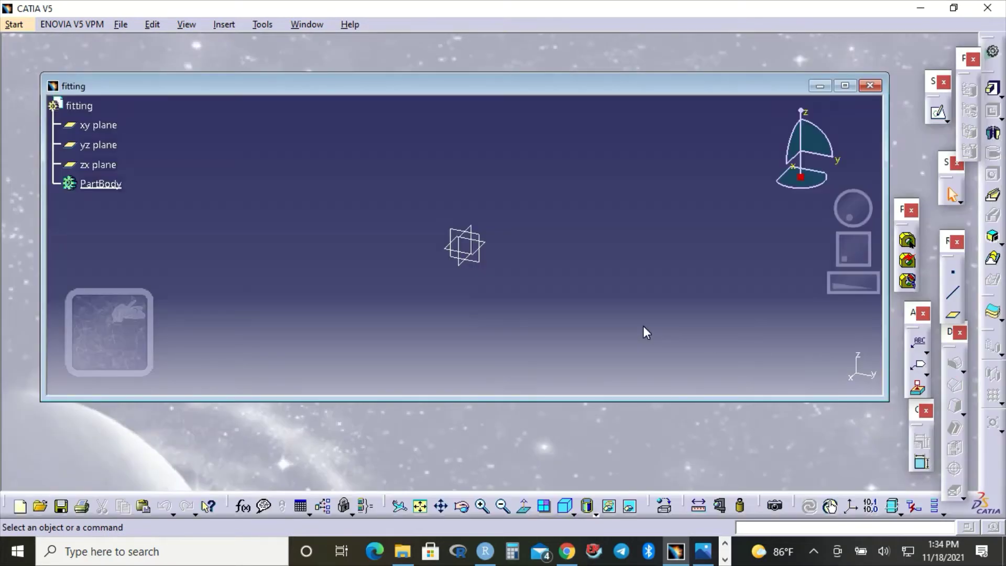
Step: Maximize the fitting window and start a new sketch on the xy plane
left_click(846, 86)
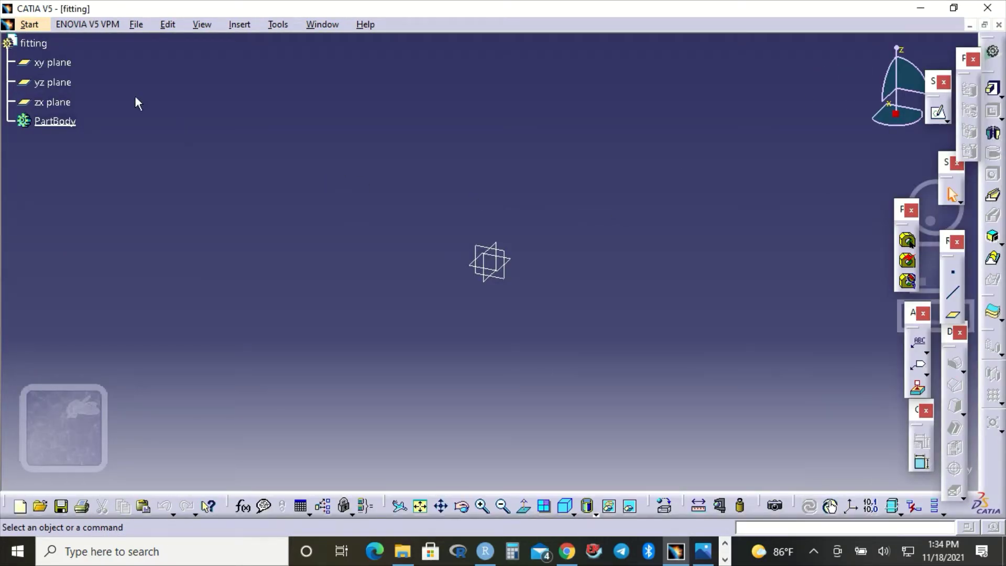
left_click(66, 64)
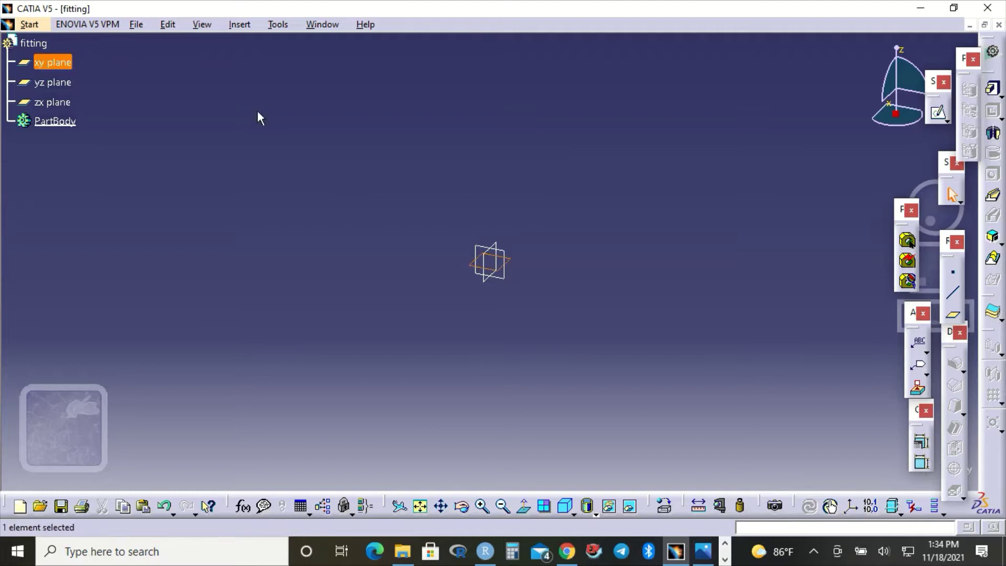
left_click(939, 115)
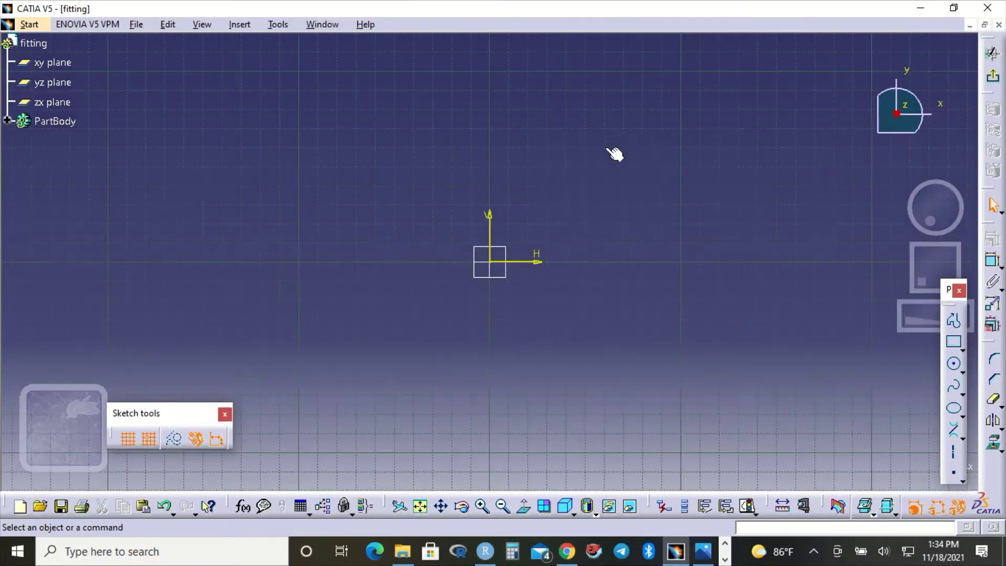
Step: Draw a circle centred on the origin and constrain its diameter to 84 mm
left_click(955, 367)
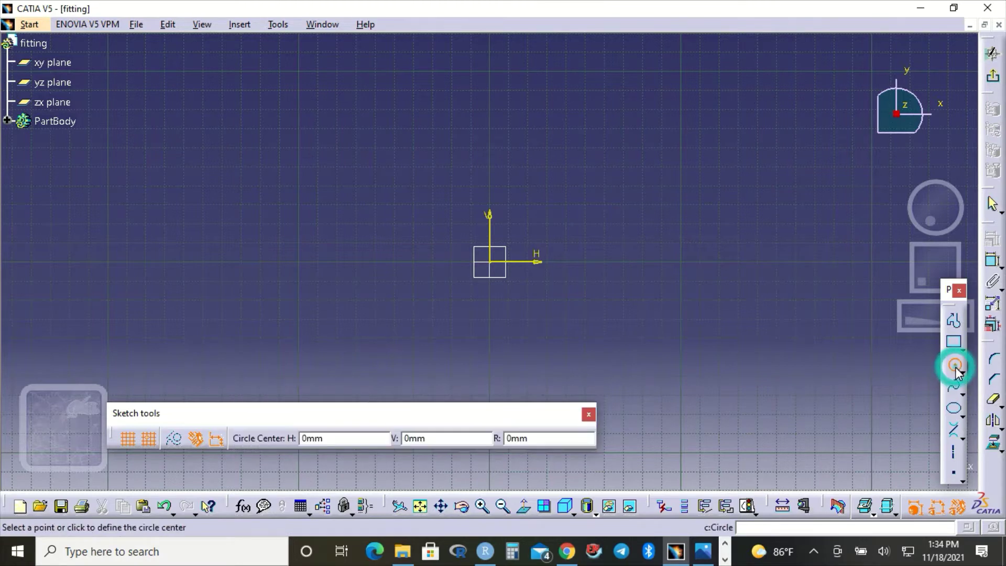
left_click(491, 262)
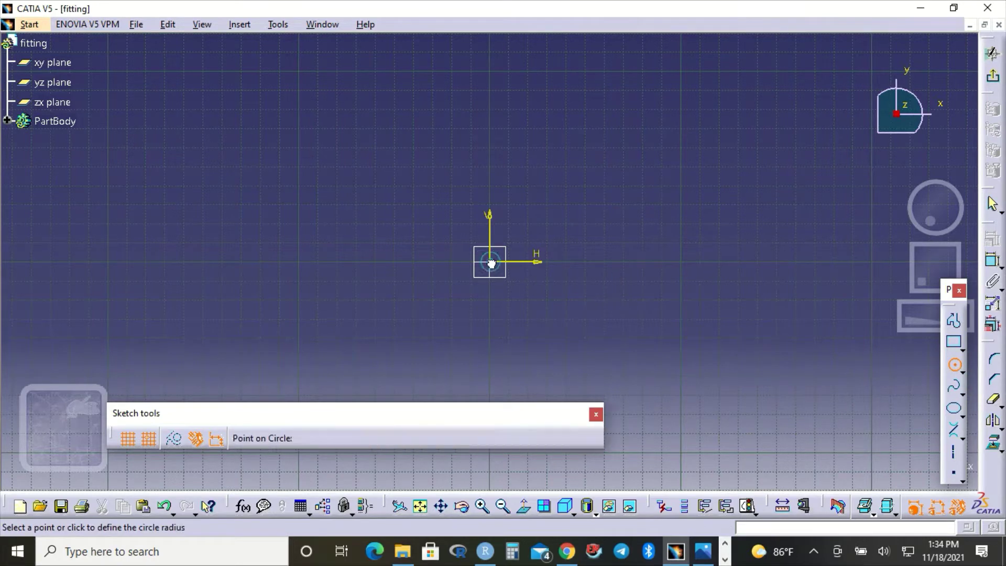
left_click(518, 354)
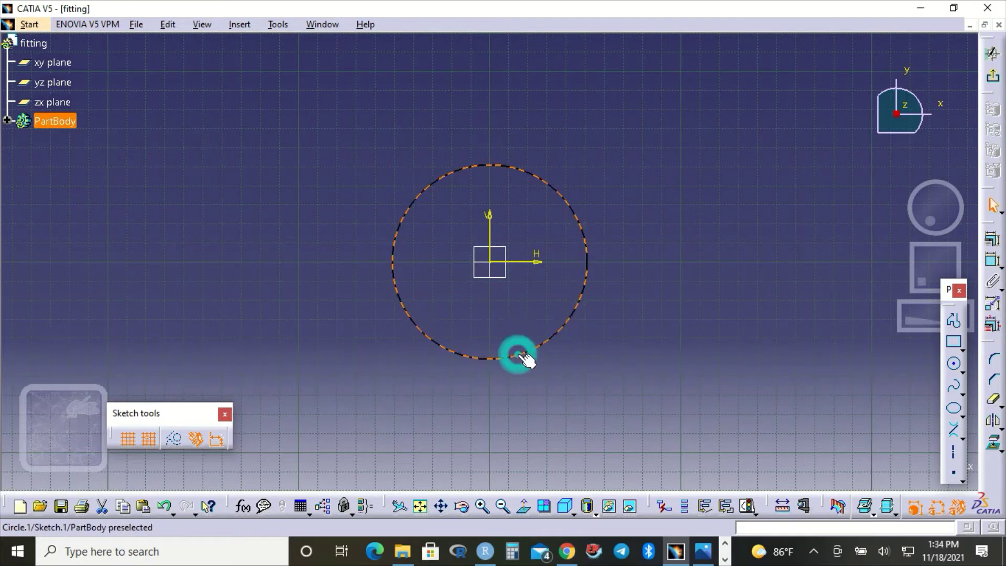
left_click(991, 265)
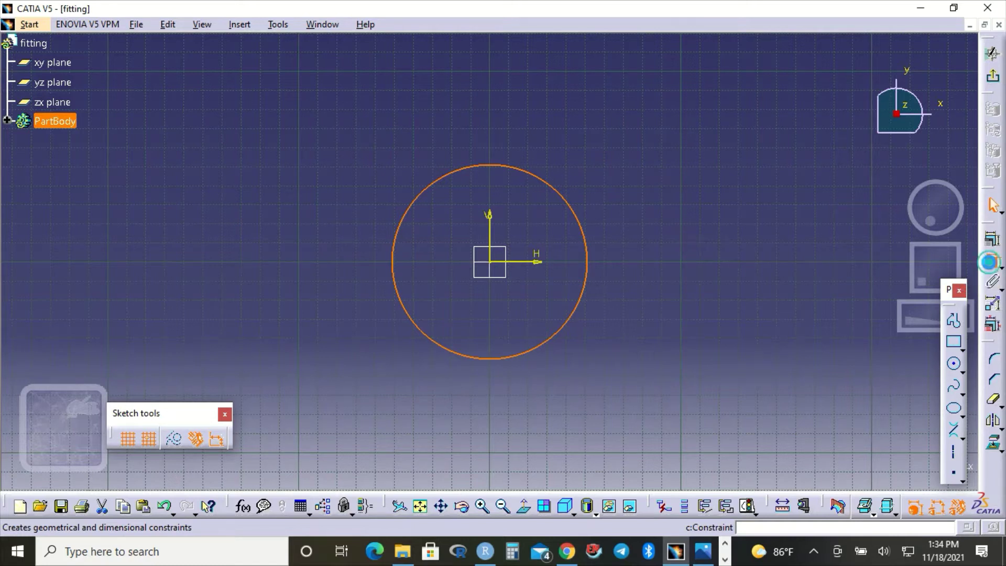
left_click(659, 232)
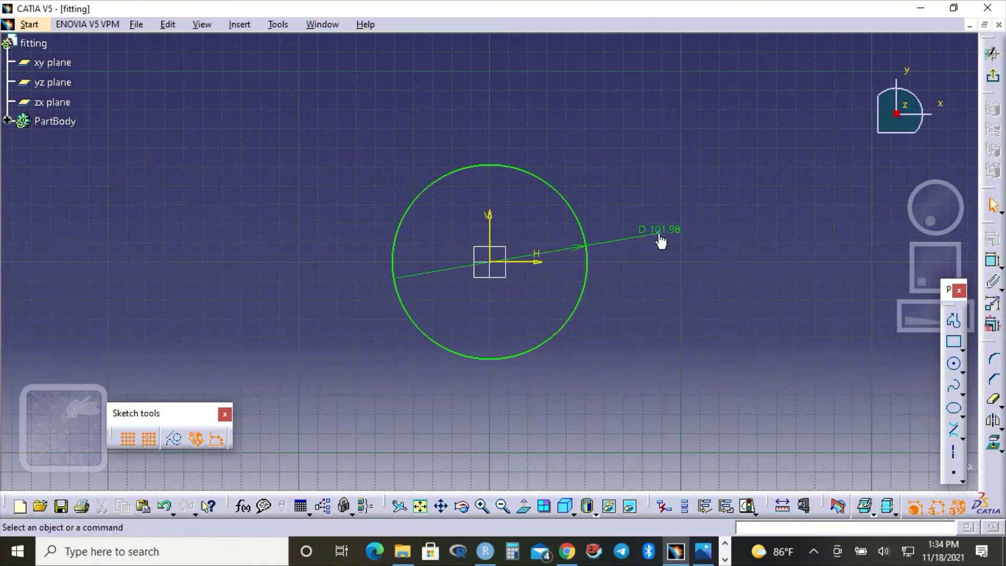
double_click(659, 233)
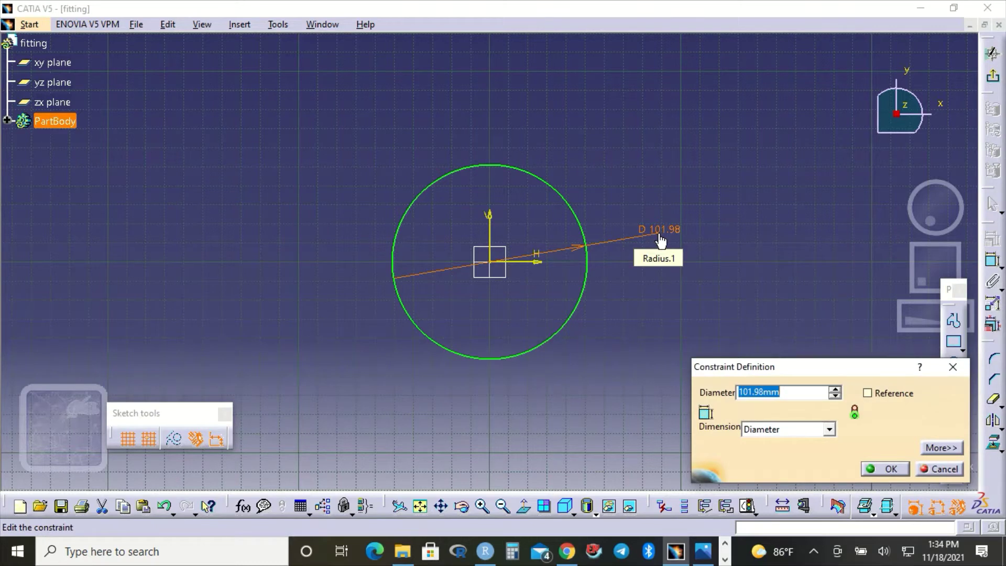
type("84")
key("Return")
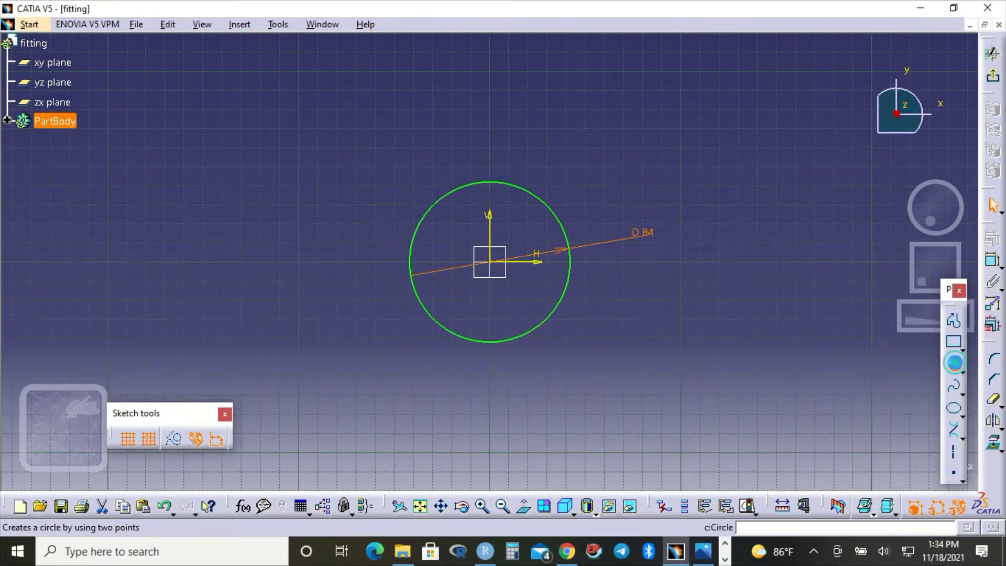
Step: Draw two concentric circles, radius 30 and 20 mm, centred 80 mm above the origin
left_click(954, 364)
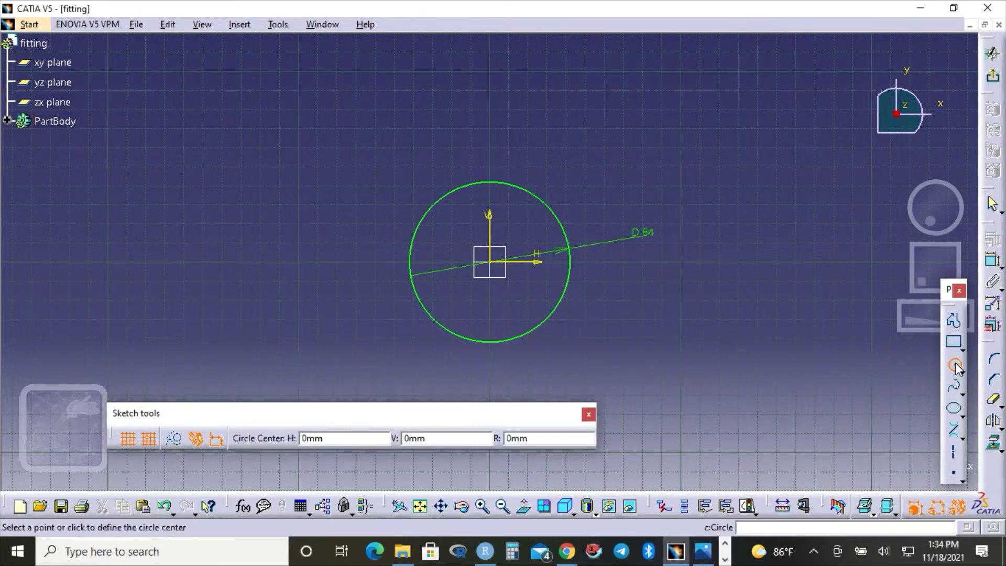
left_click(490, 103)
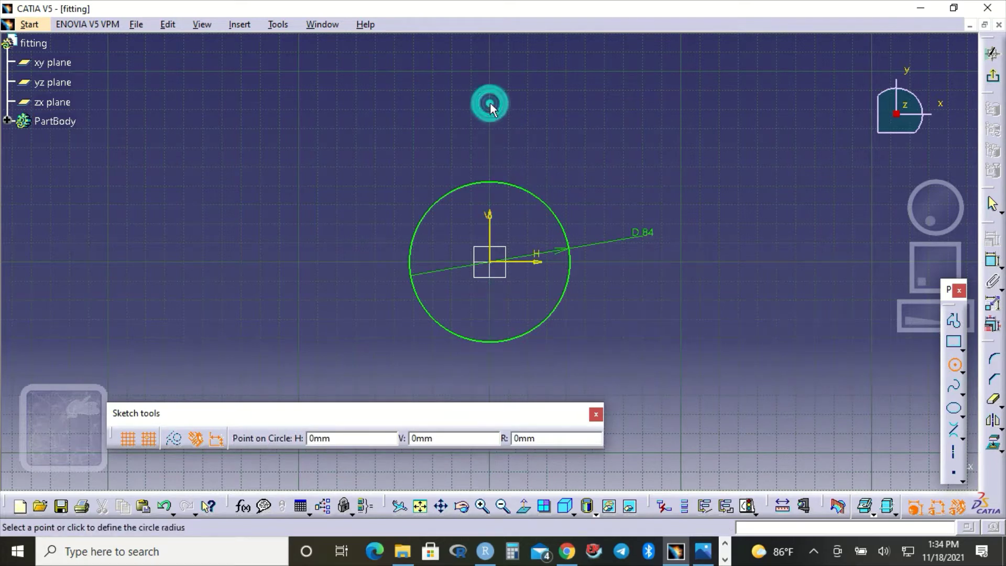
left_click(499, 162)
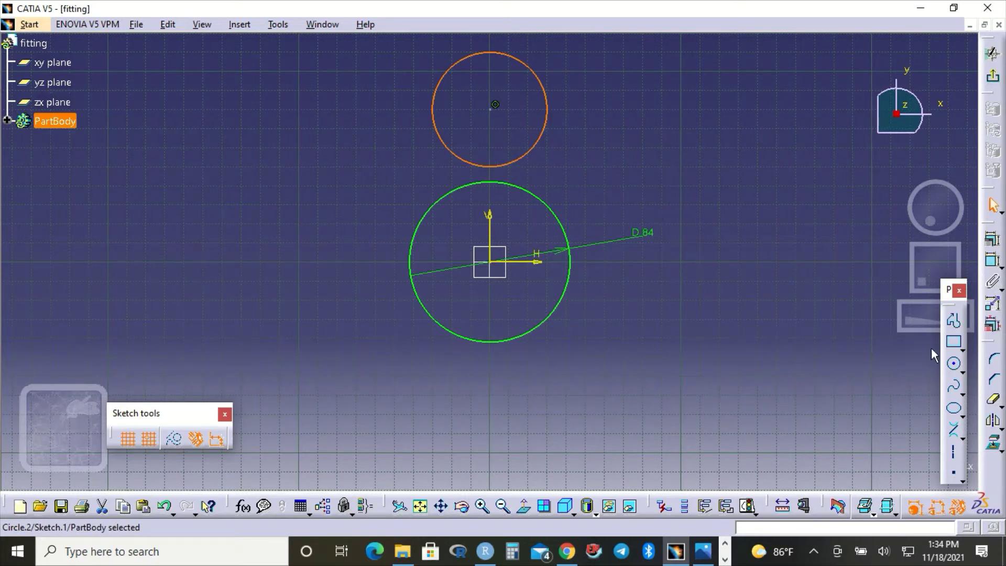
left_click(954, 364)
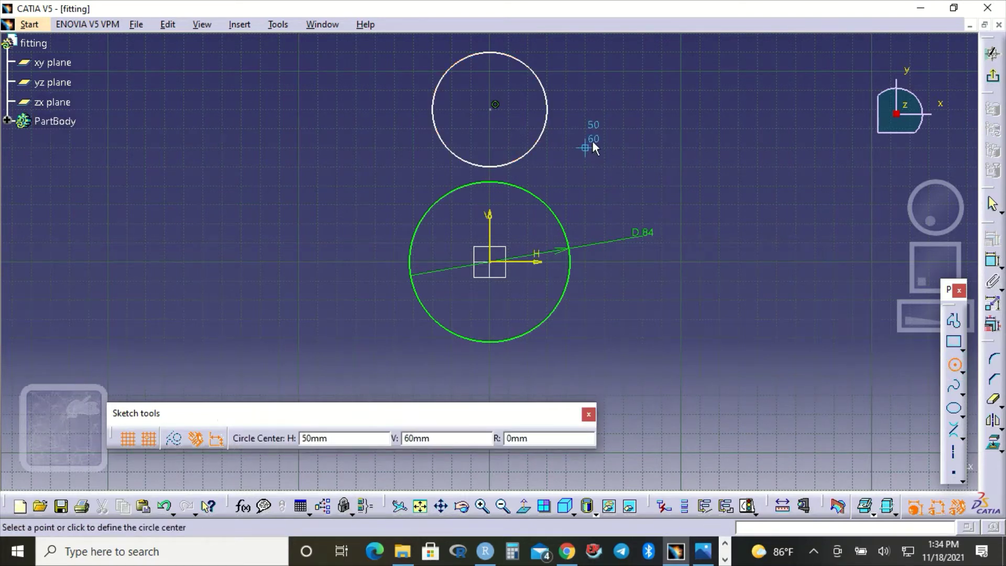
left_click(496, 112)
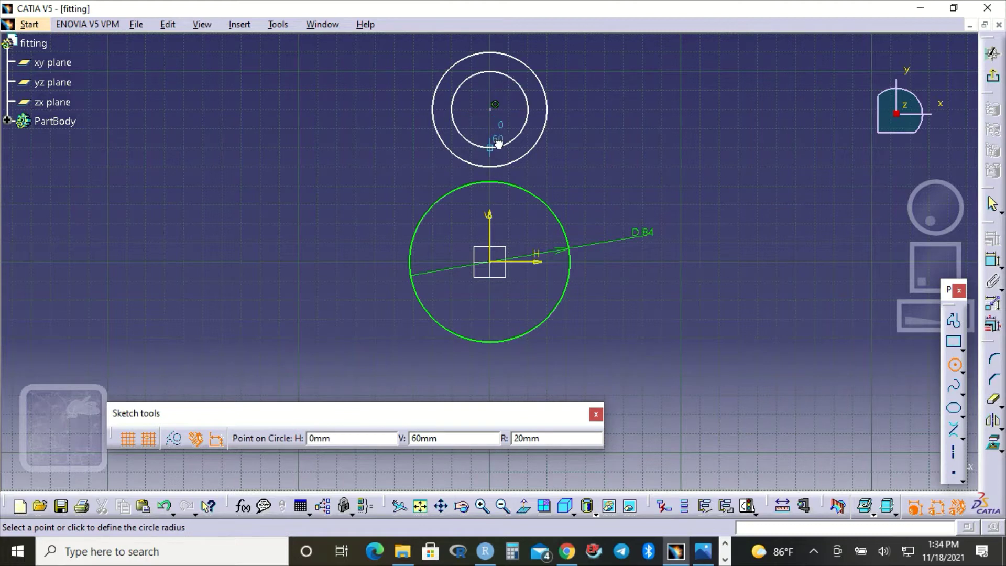
left_click(499, 143)
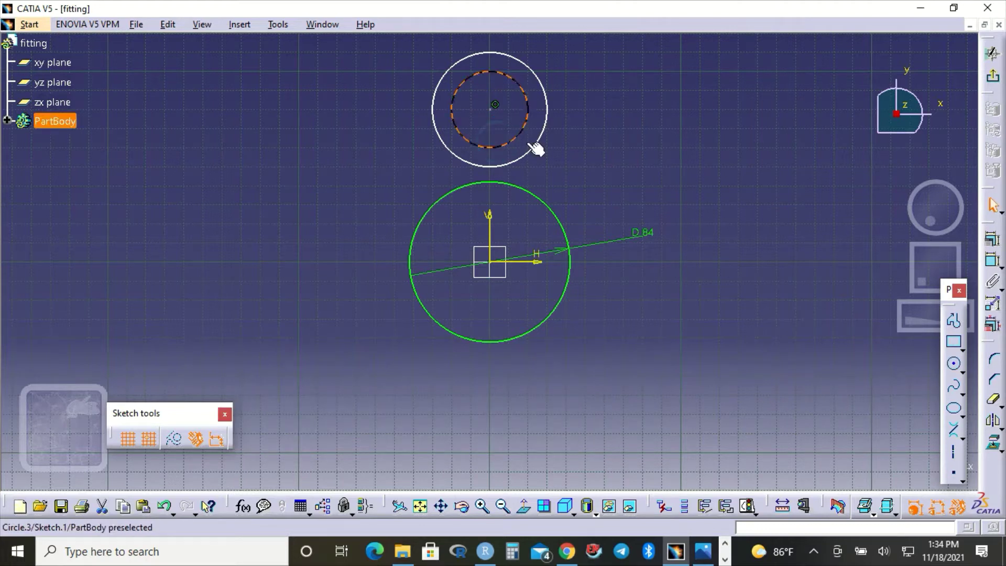
left_click(781, 235)
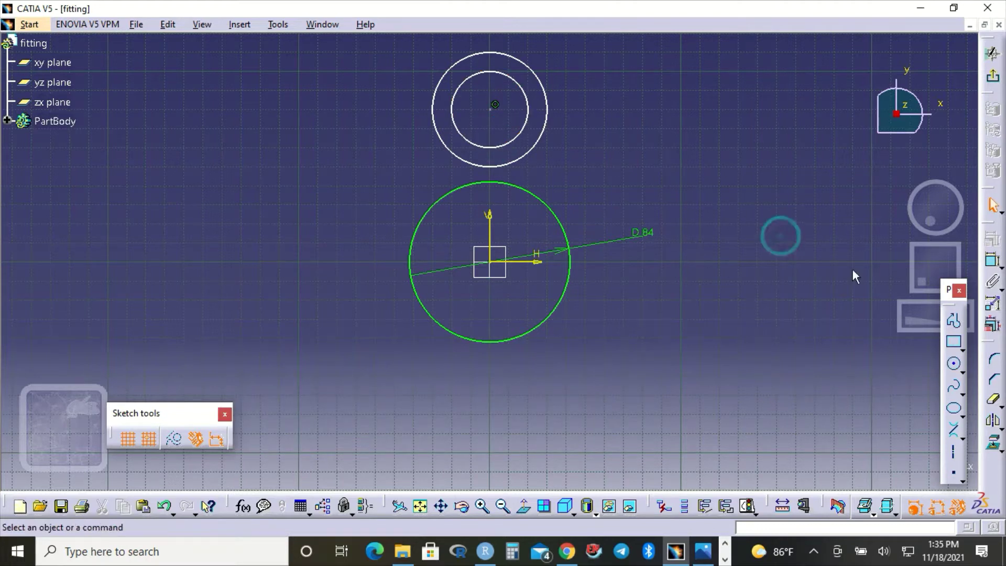
Step: Dimension the outer upper circle to 40 mm diameter, then undo that change
left_click(993, 265)
left_click(545, 135)
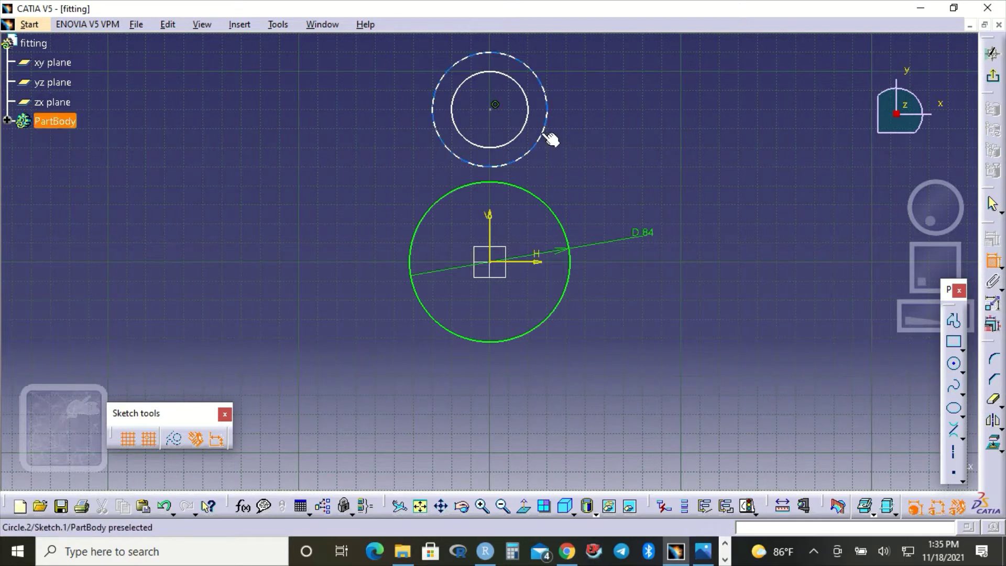
left_click(628, 145)
double_click(628, 146)
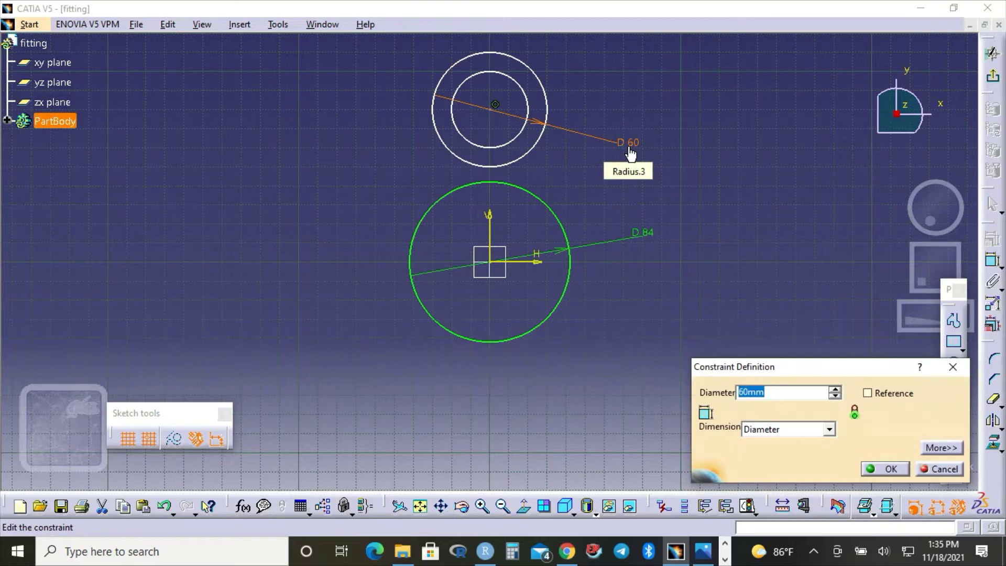
type("40")
key("Return")
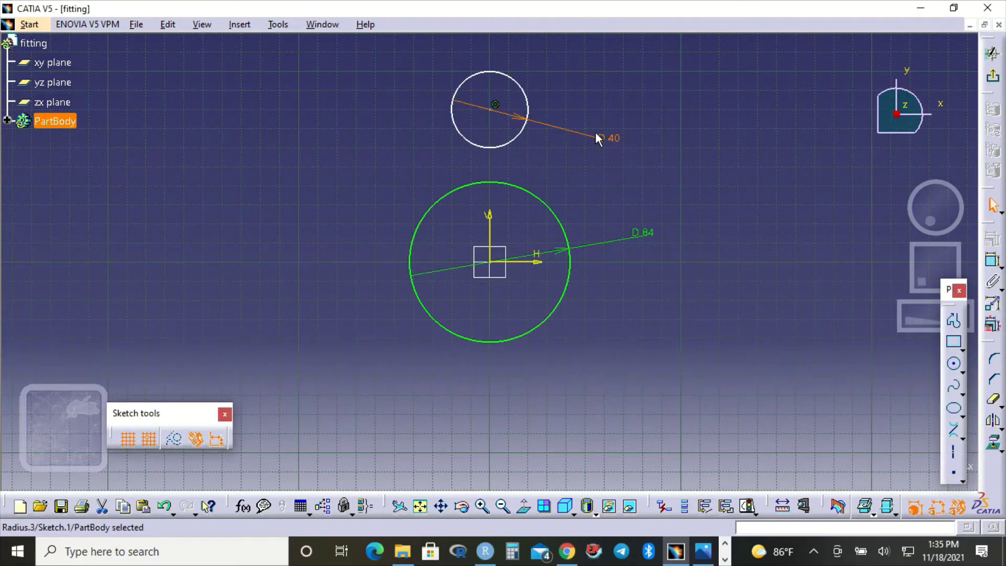
key("ctrl+z")
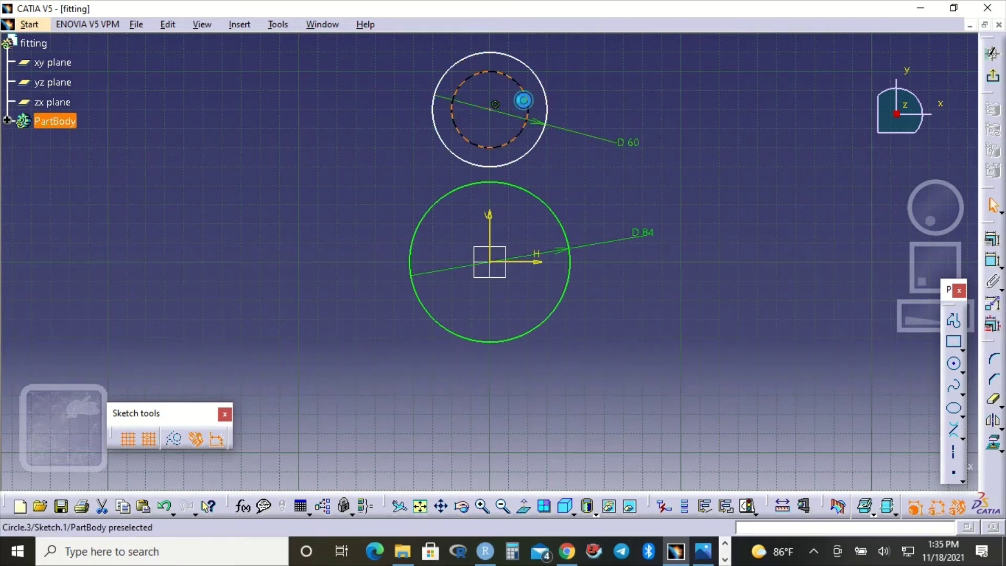
Step: Constrain the upper circles to a 20 mm inner and 40 mm outer diameter
left_click(526, 98)
left_click(993, 260)
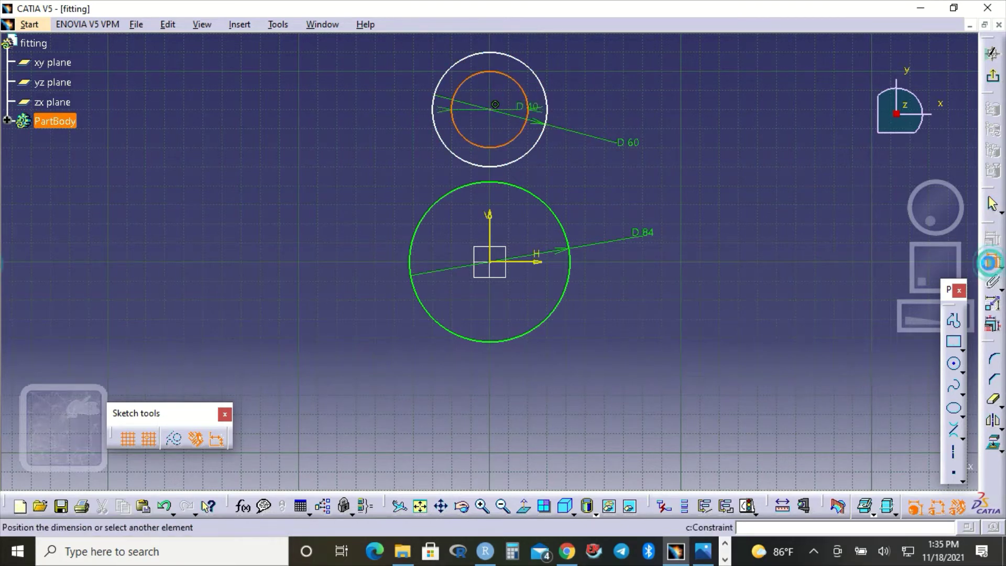
left_click(677, 117)
double_click(679, 120)
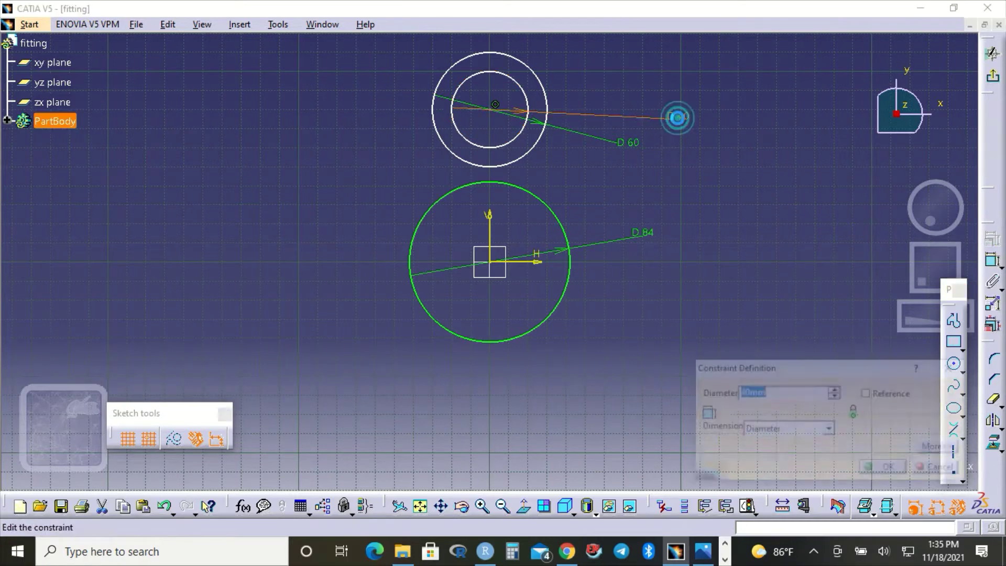
type("20")
key("Return")
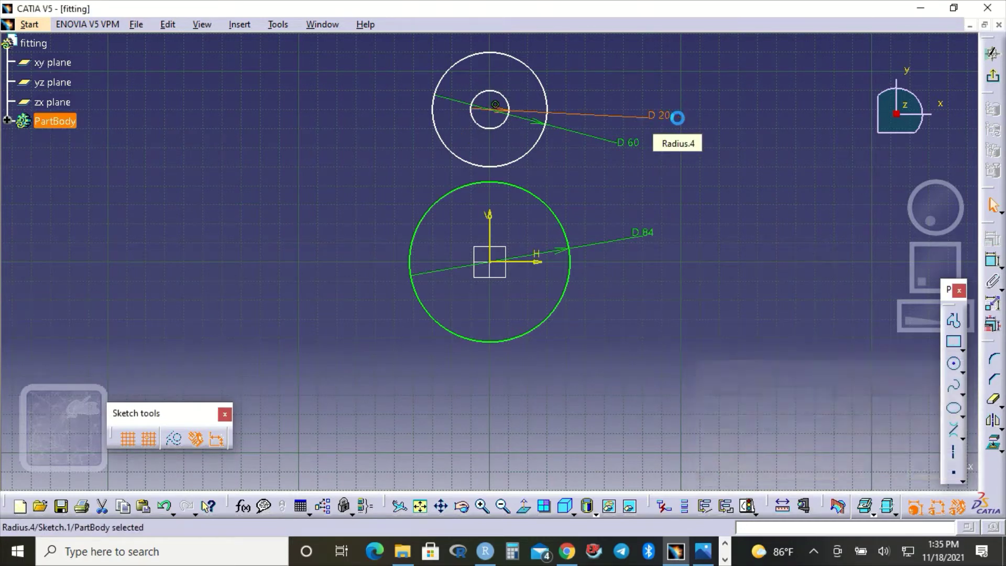
double_click(606, 144)
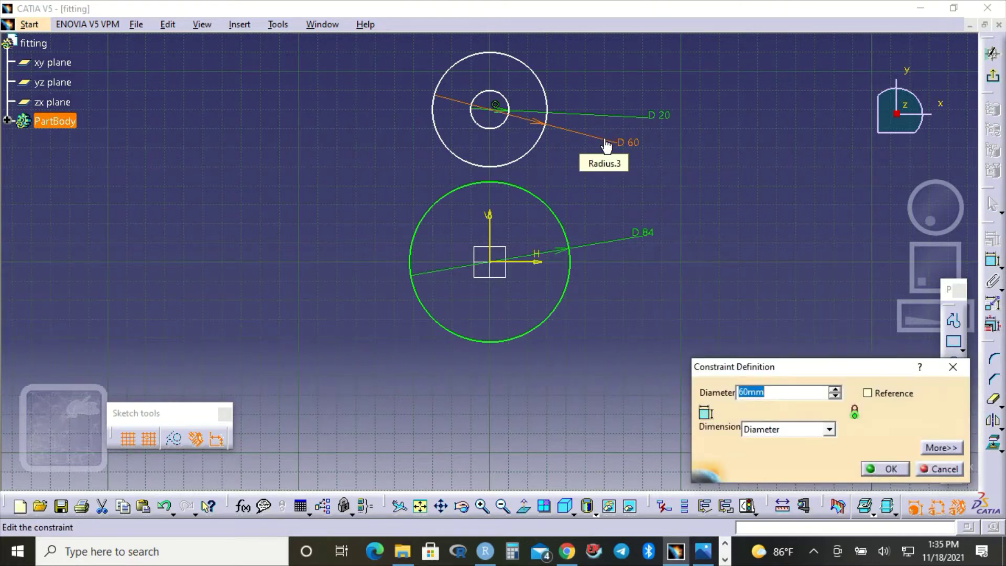
type("40")
key("Return")
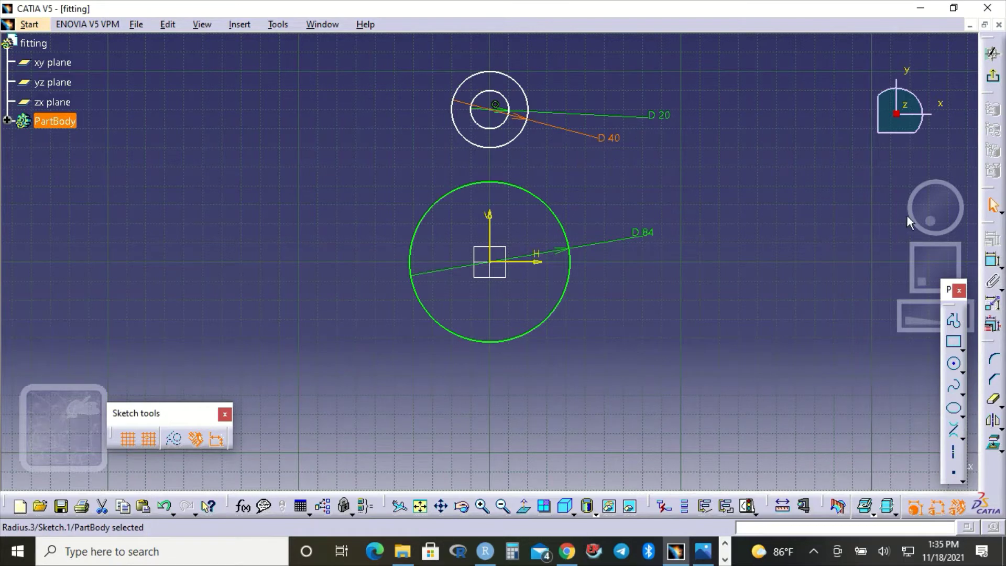
Step: Dimension the small circle's centre 60 mm from the horizontal axis
left_click(992, 261)
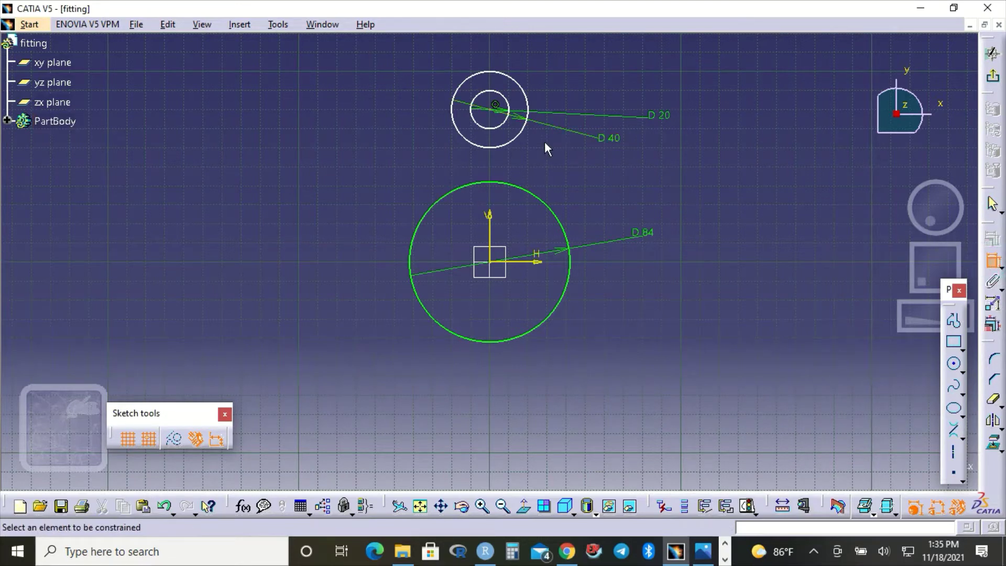
left_click(495, 106)
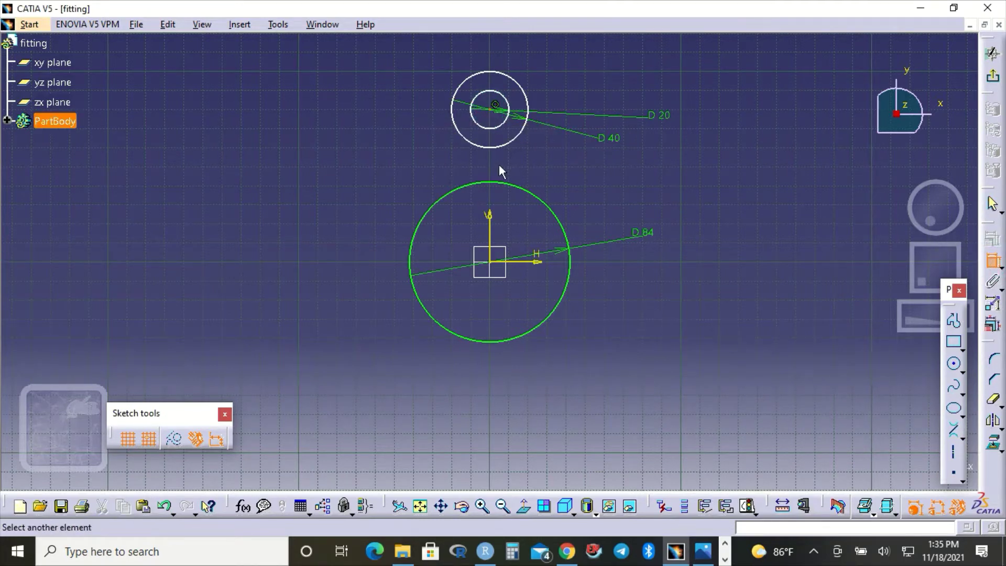
left_click(542, 267)
left_click(760, 220)
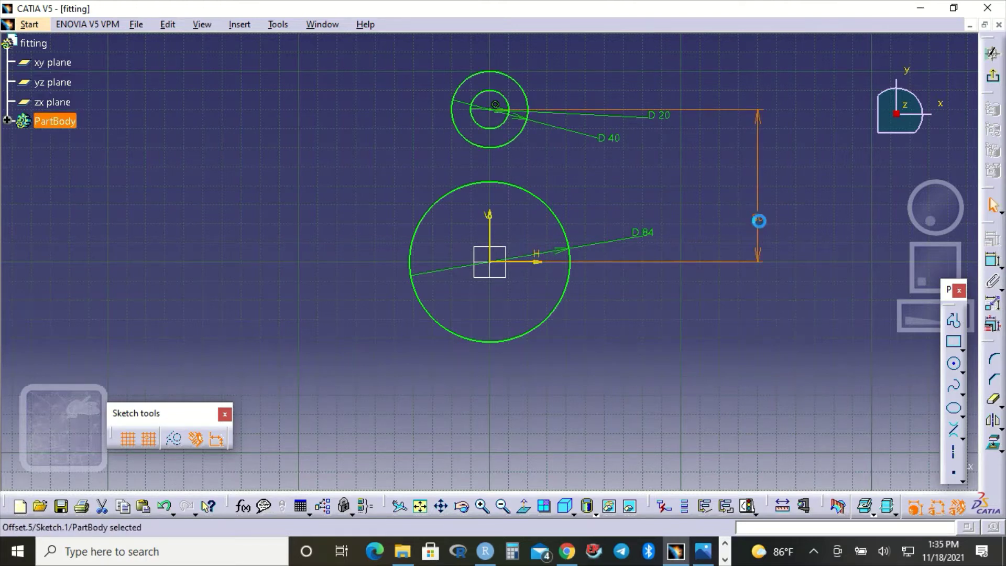
double_click(759, 218)
double_click(760, 220)
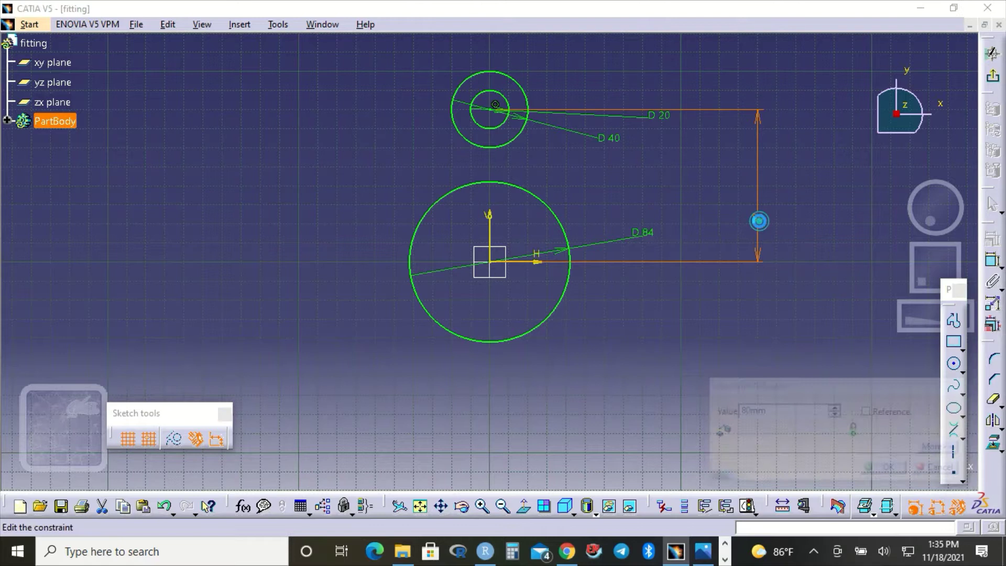
type("60")
key("Return")
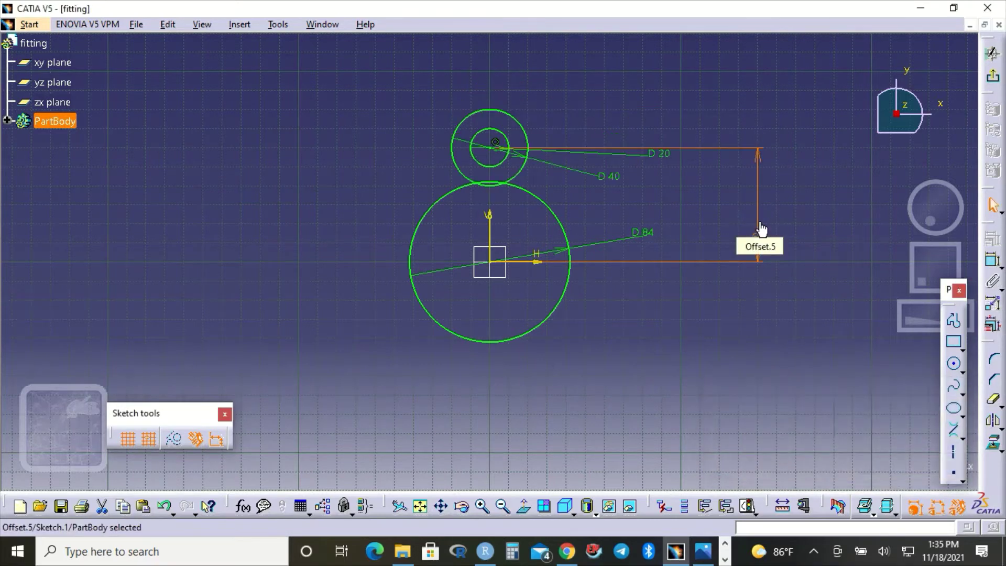
Step: Draw bi-tangent lines linking the D40 and D84 circles on the right and left sides
left_click(956, 438)
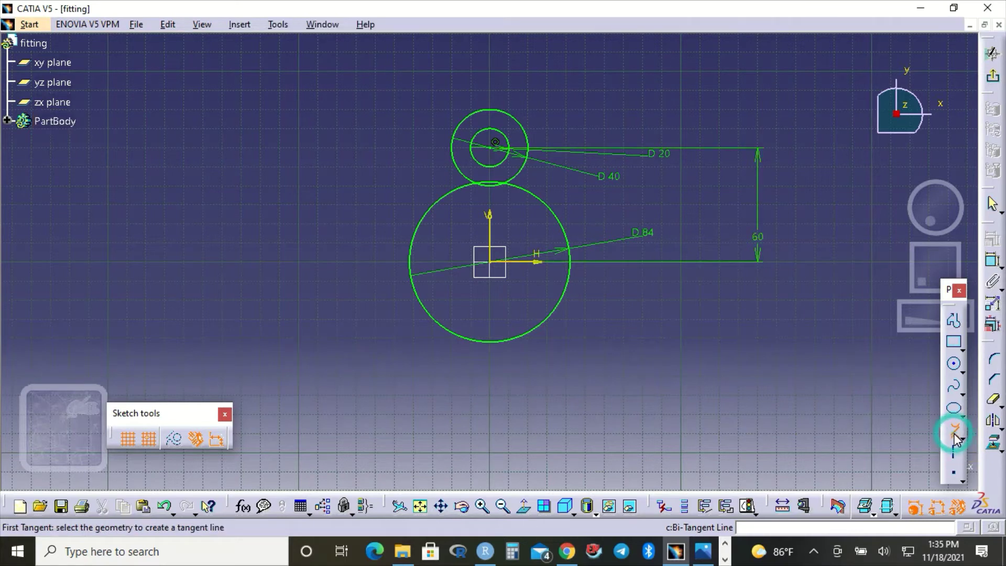
left_click(526, 166)
left_click(537, 195)
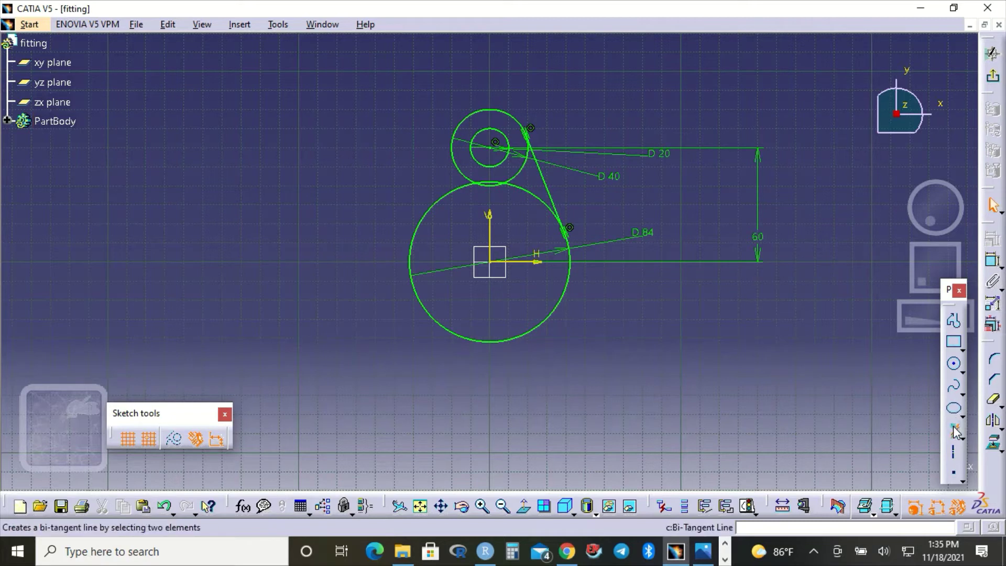
left_click(430, 210)
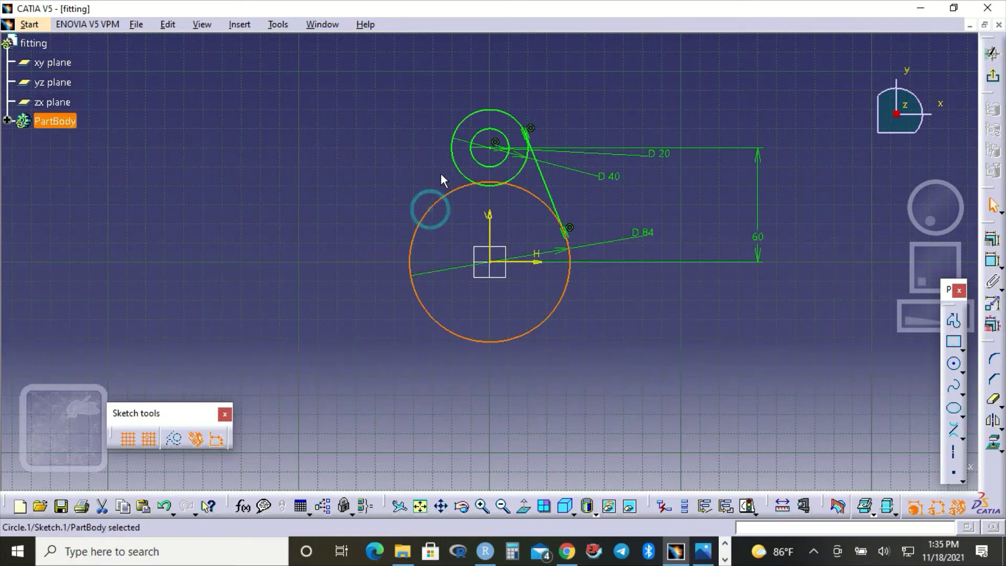
left_click(451, 152)
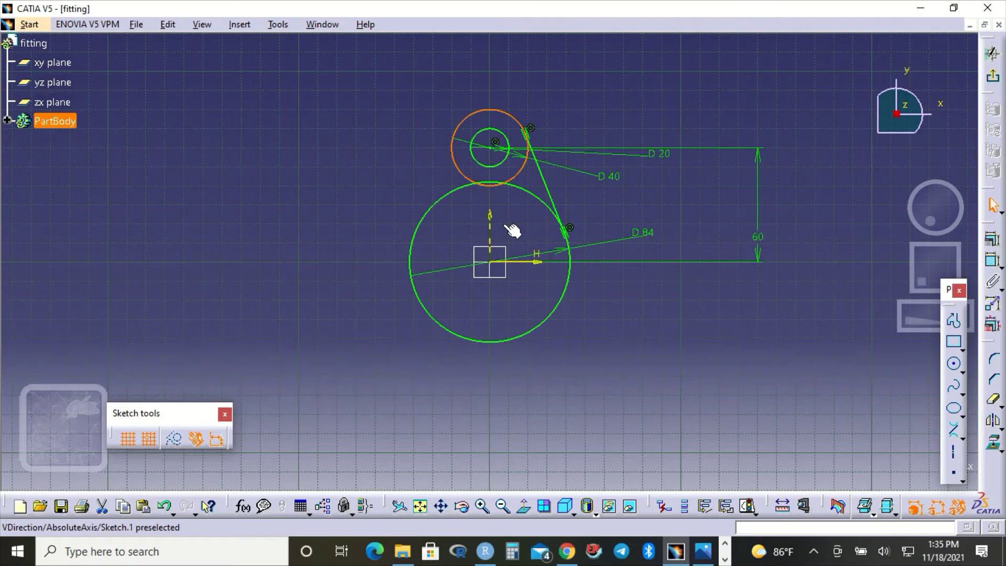
left_click(954, 431)
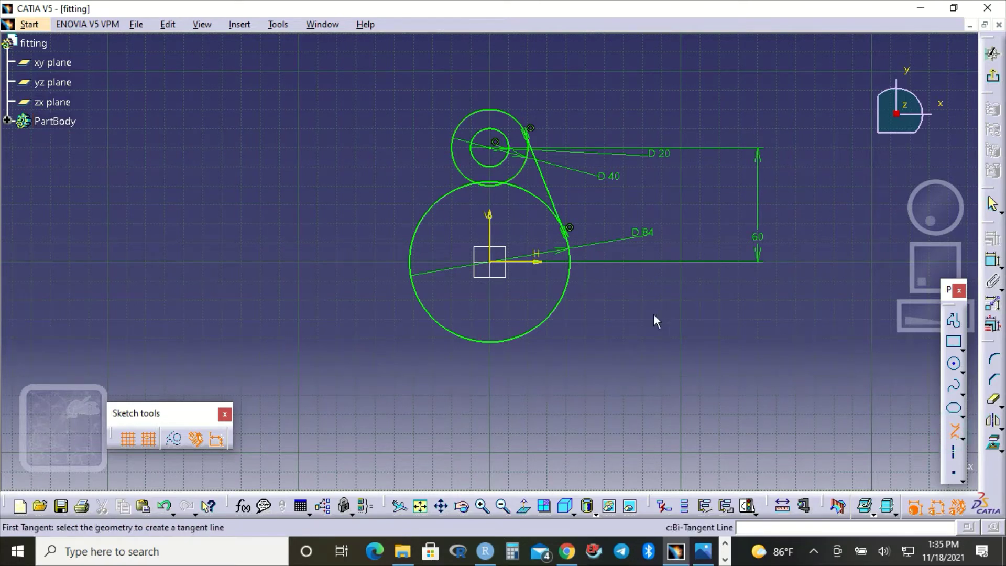
left_click(442, 209)
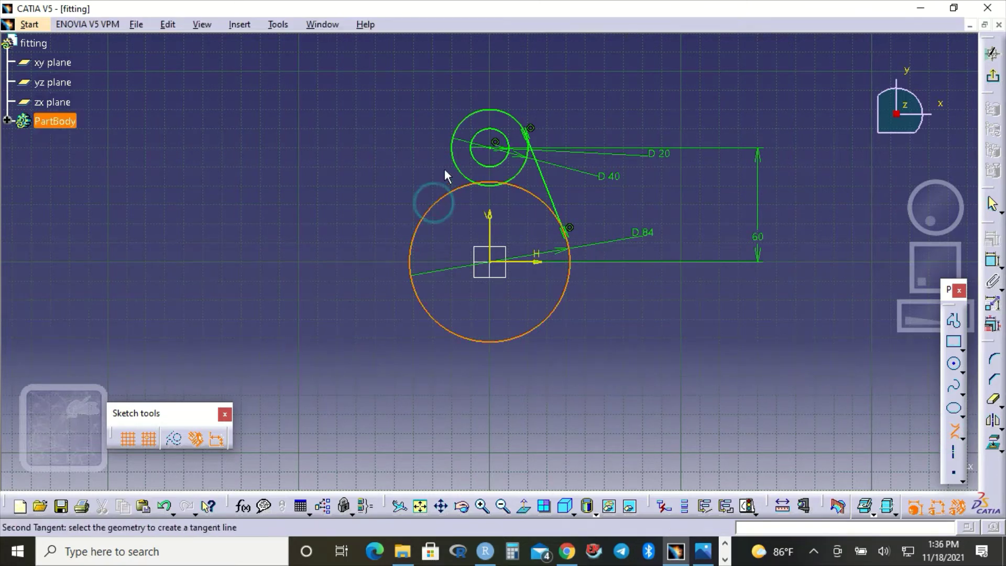
left_click(451, 144)
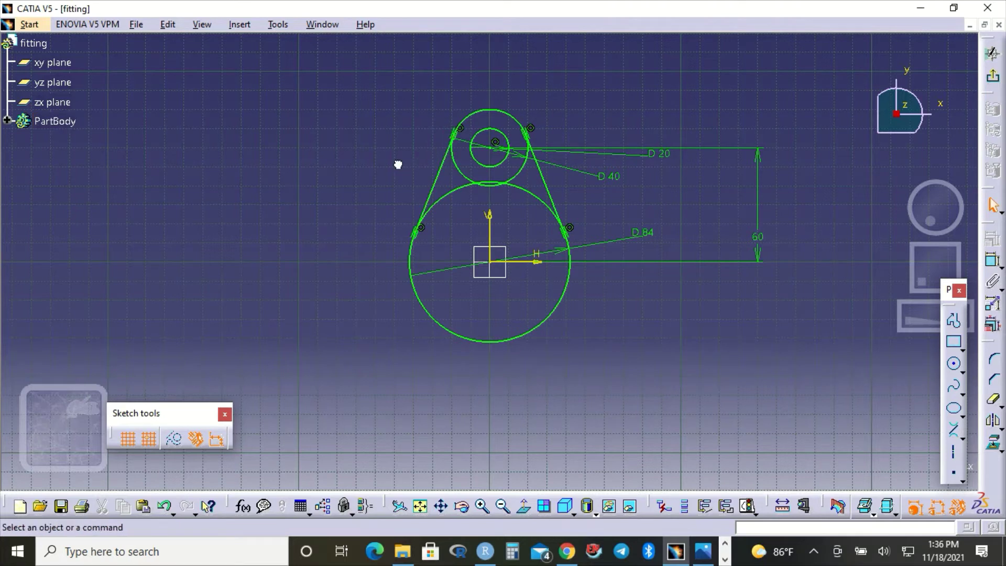
Step: Mirror both tangent lines and the D40 and D20 circles about the horizontal axis
left_click(546, 188)
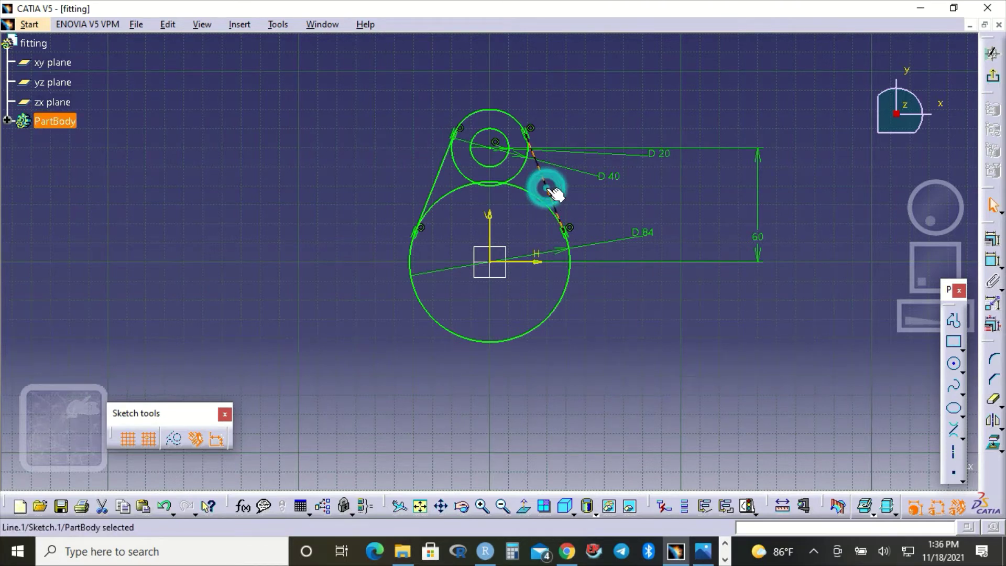
left_click(521, 169, "ctrl")
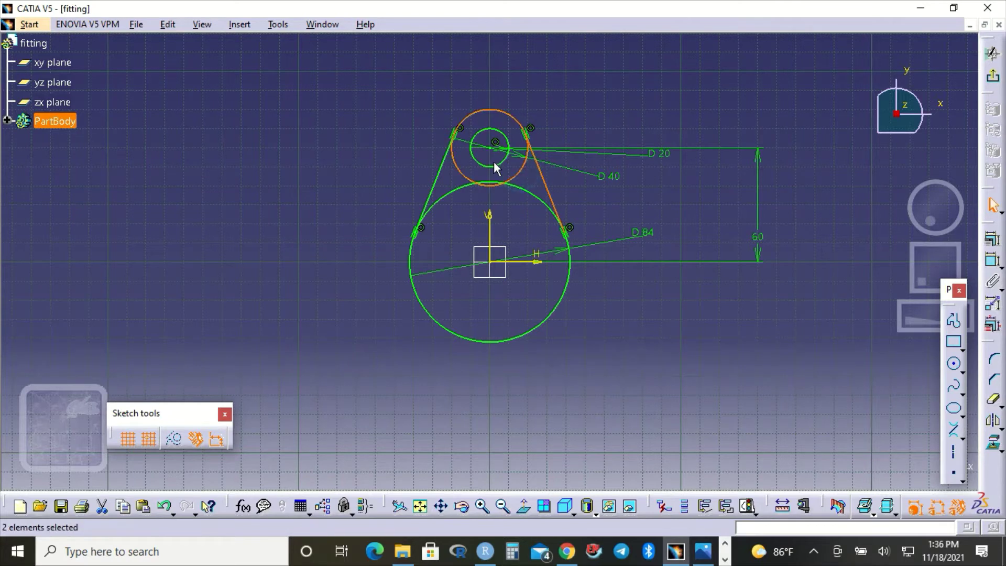
left_click(480, 163, "ctrl")
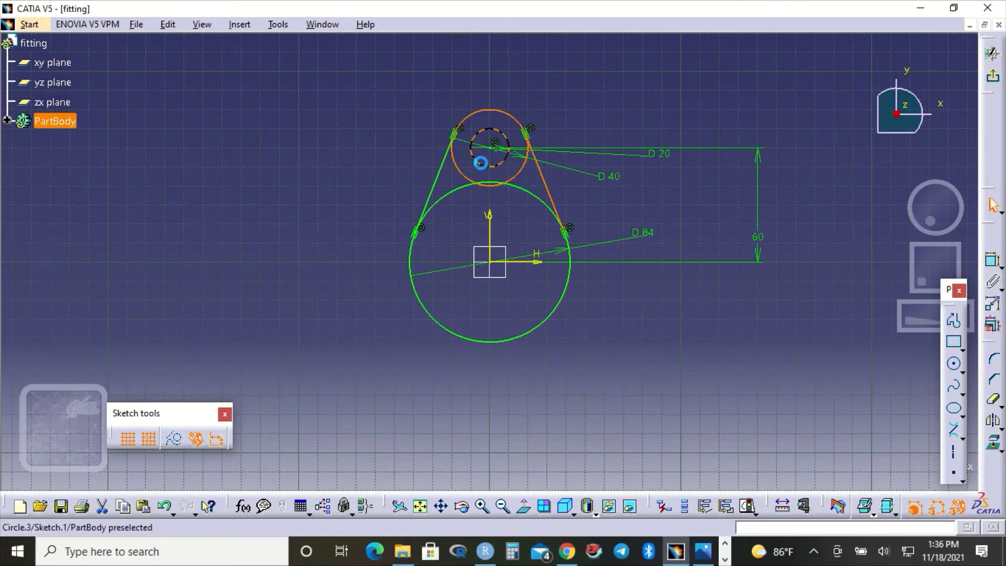
left_click(439, 168, "ctrl")
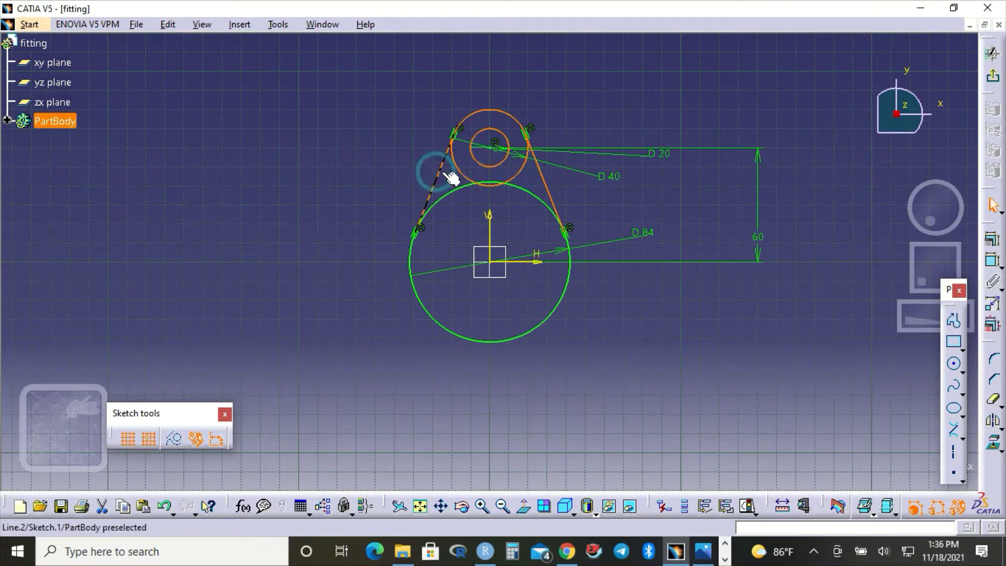
left_click(993, 420)
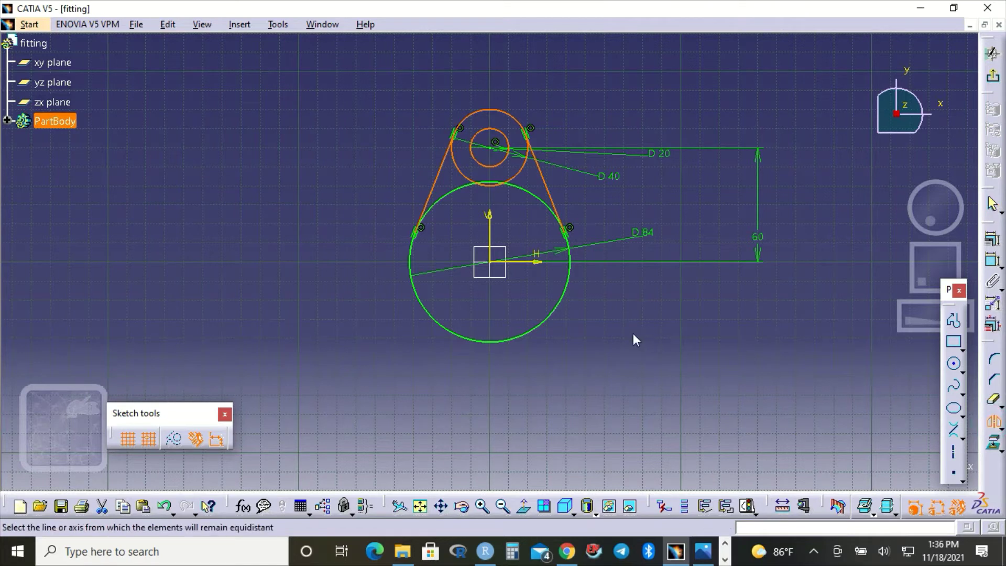
left_click(531, 264)
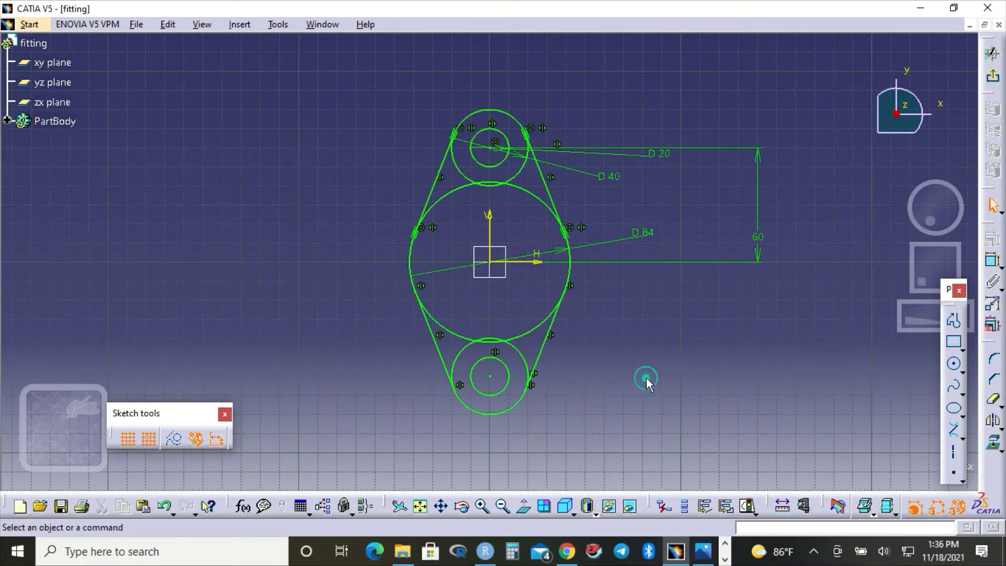
Step: Quick-trim the inner arcs of the D84 circle and the top and bottom D40 circles
left_click(995, 403)
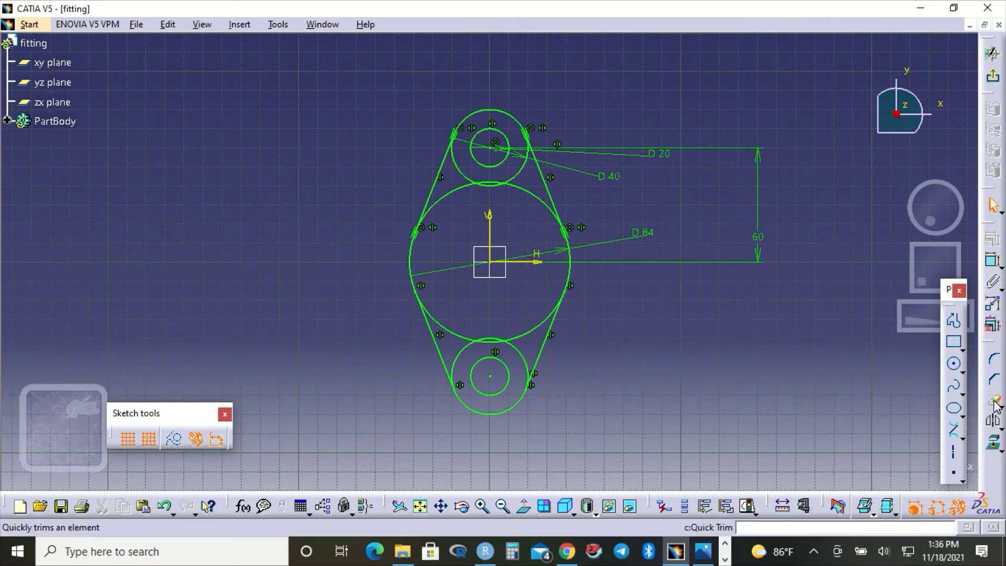
left_click(523, 333)
left_click(467, 342)
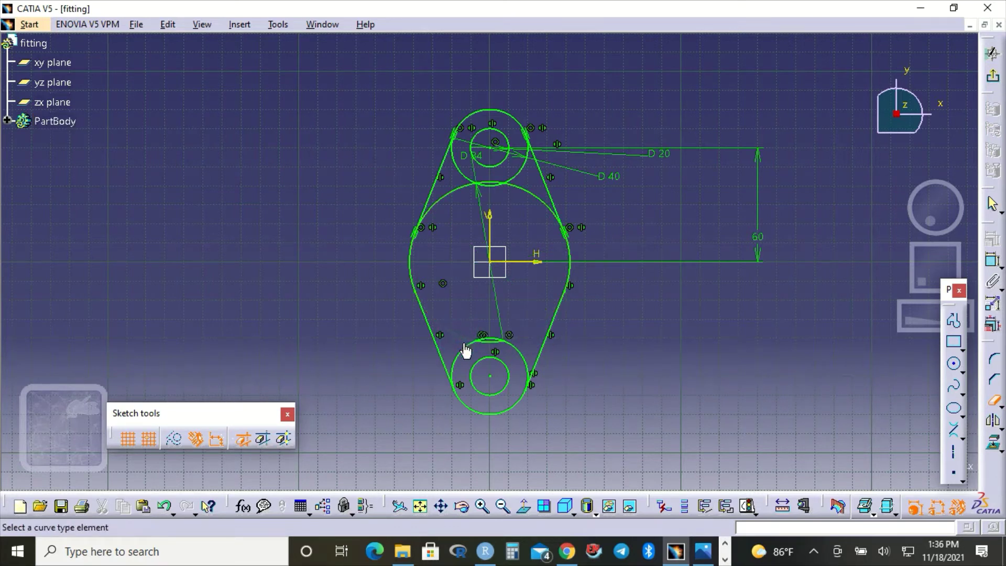
left_click(495, 340)
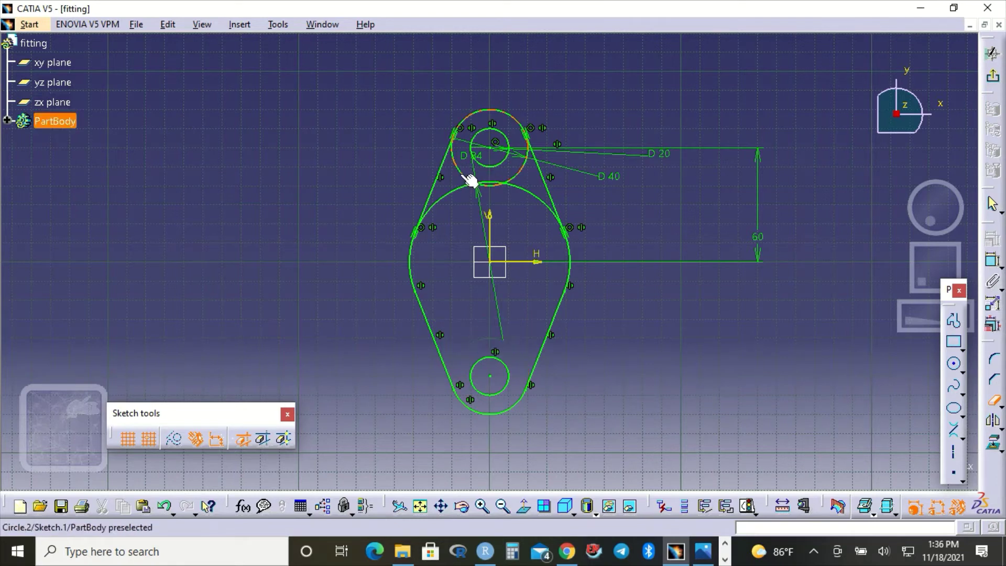
left_click(463, 193)
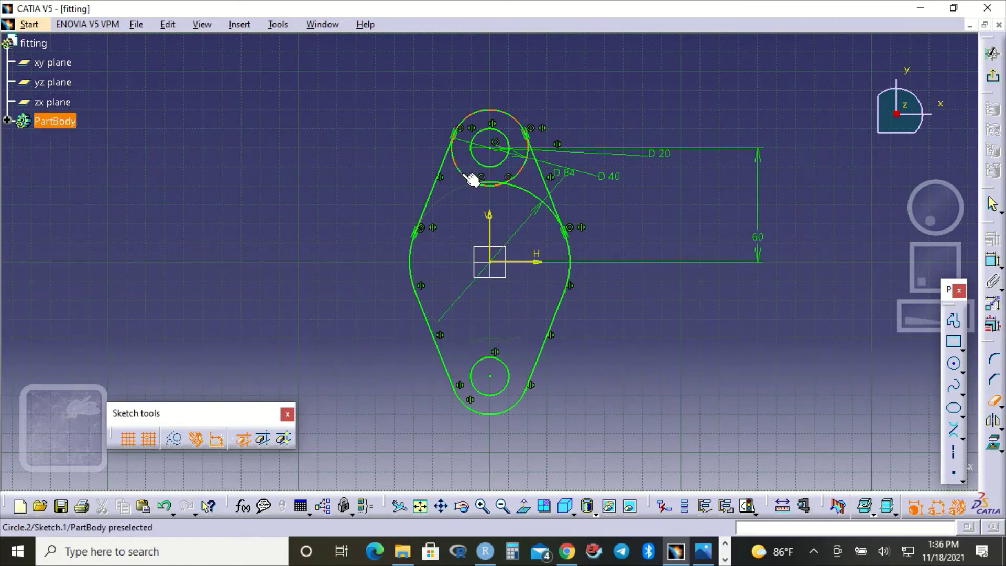
left_click(467, 174)
left_click(493, 184)
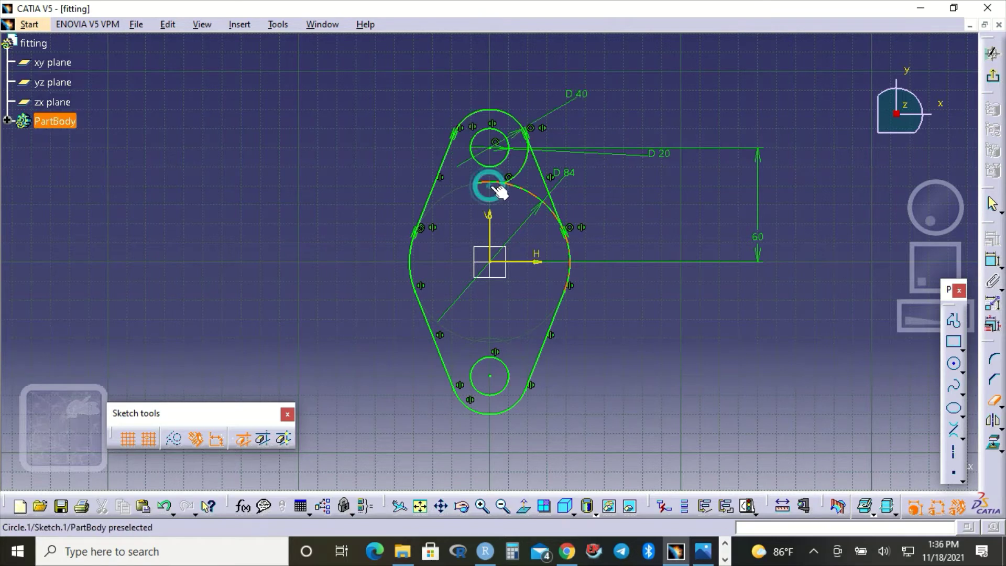
left_click(513, 184)
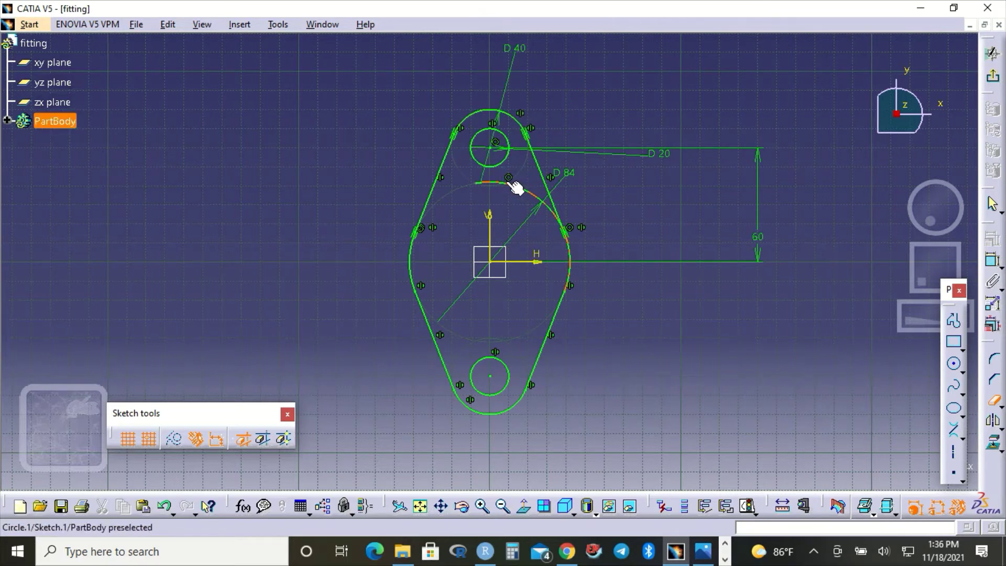
left_click(508, 183)
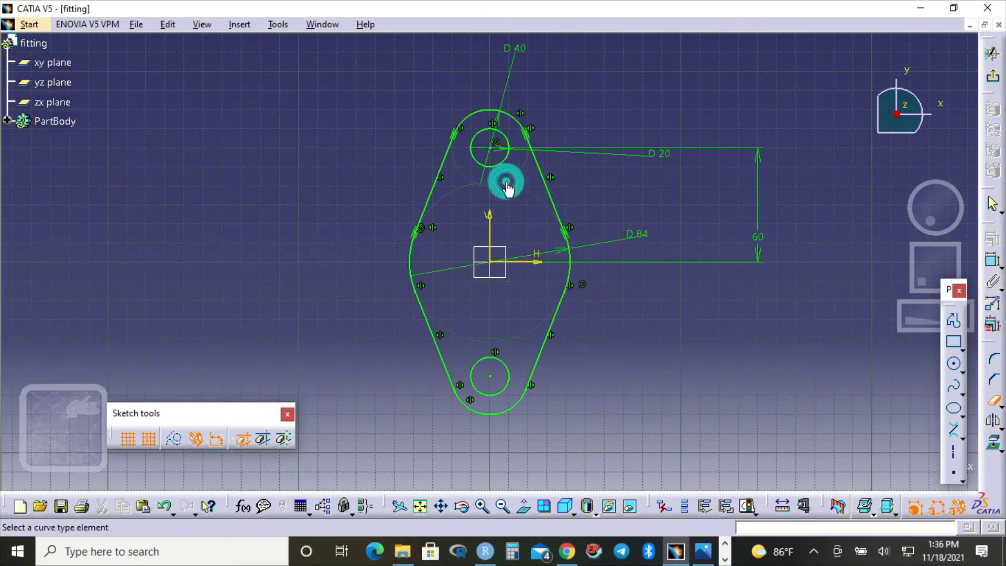
left_click(763, 92)
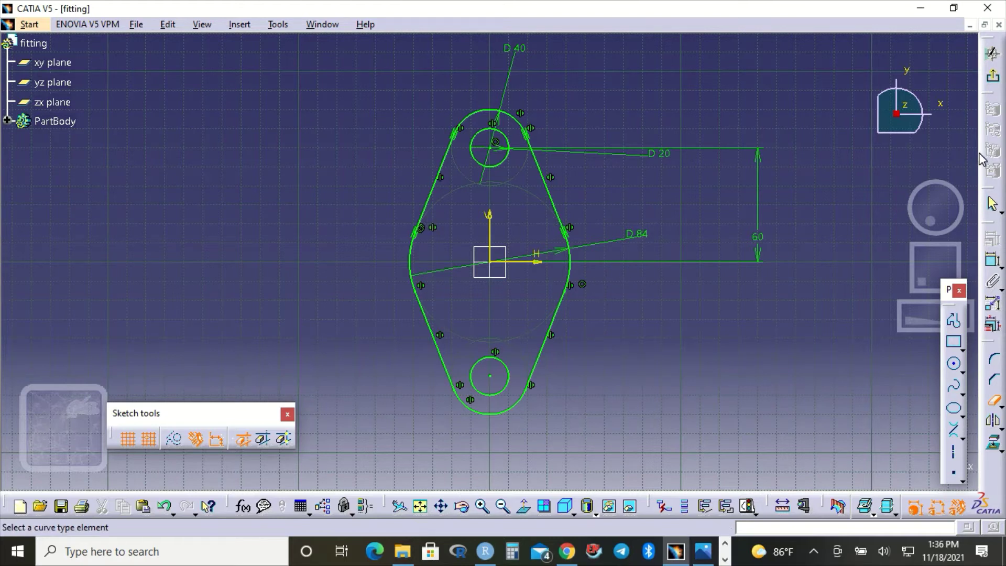
Step: Exit the sketch and pad the flange outline 10 mm thick
left_click(995, 80)
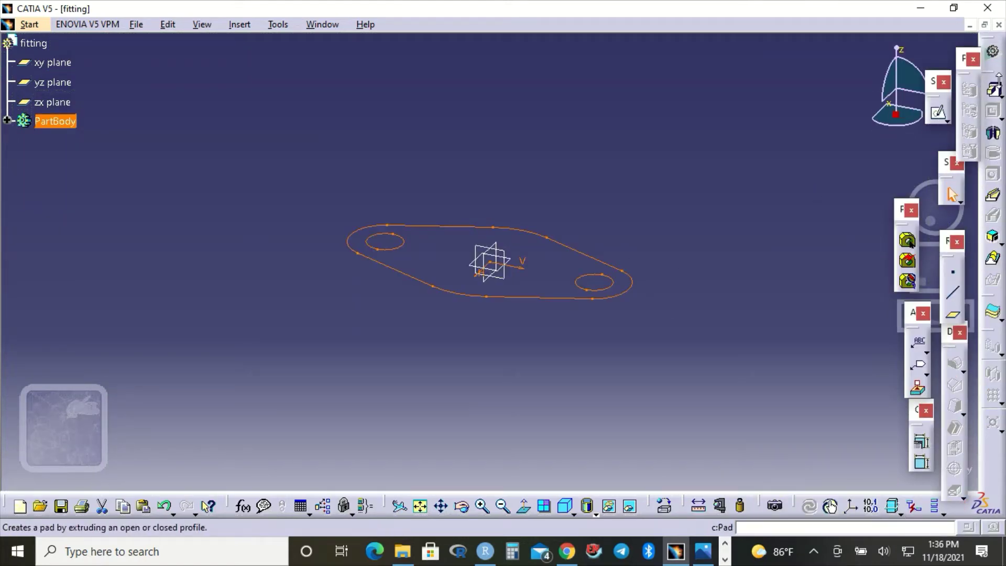
left_click(994, 91)
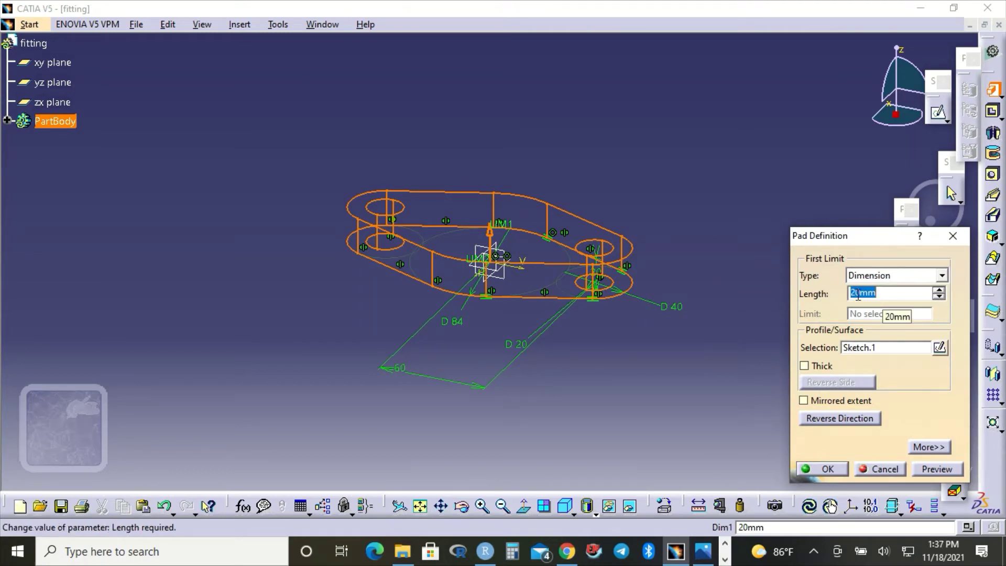
type("10")
key("Return")
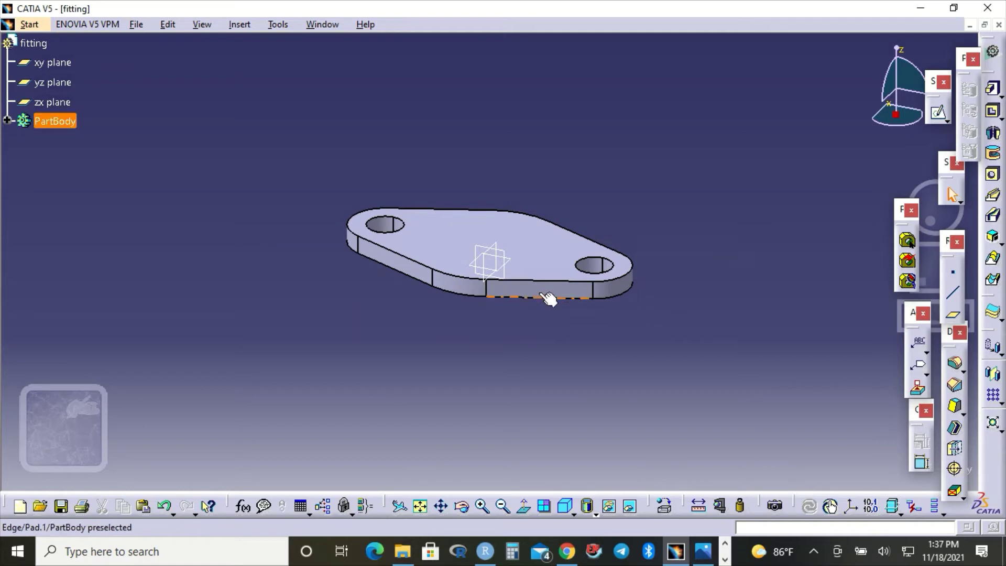
Step: Sketch an L-shaped profile on the yz plane: a 100 mm vertical line, then a horizontal line
left_click(65, 84)
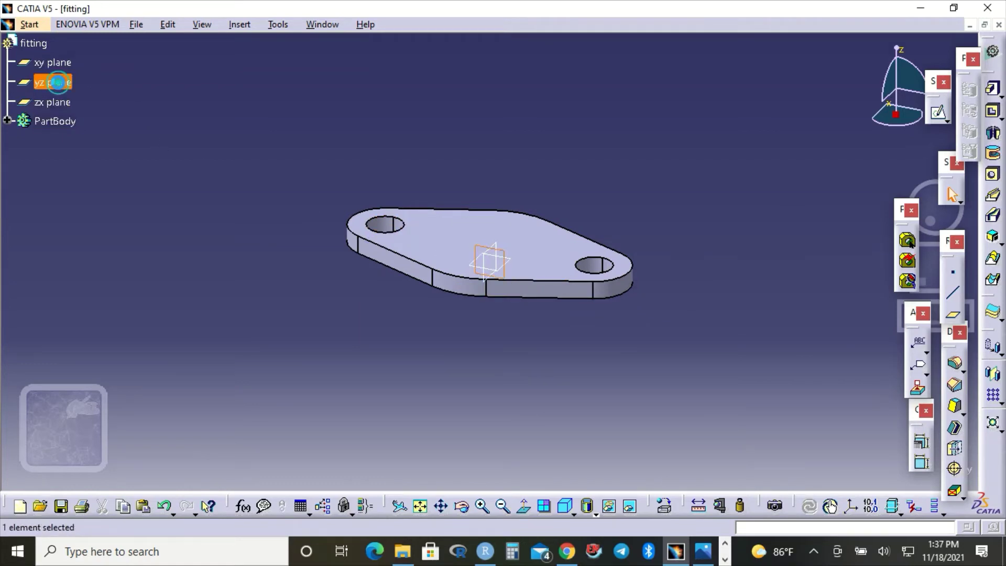
left_click(938, 112)
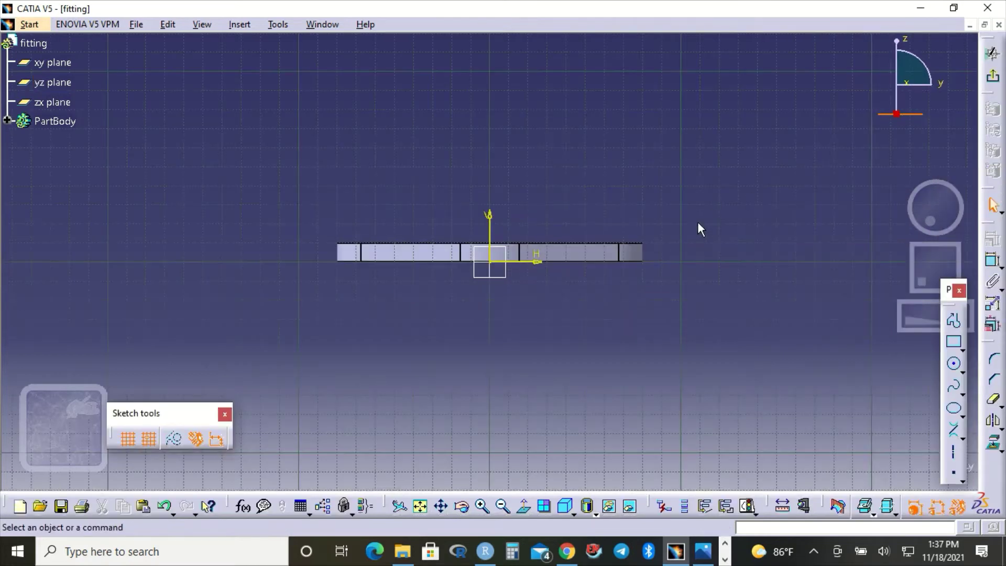
left_click(954, 321)
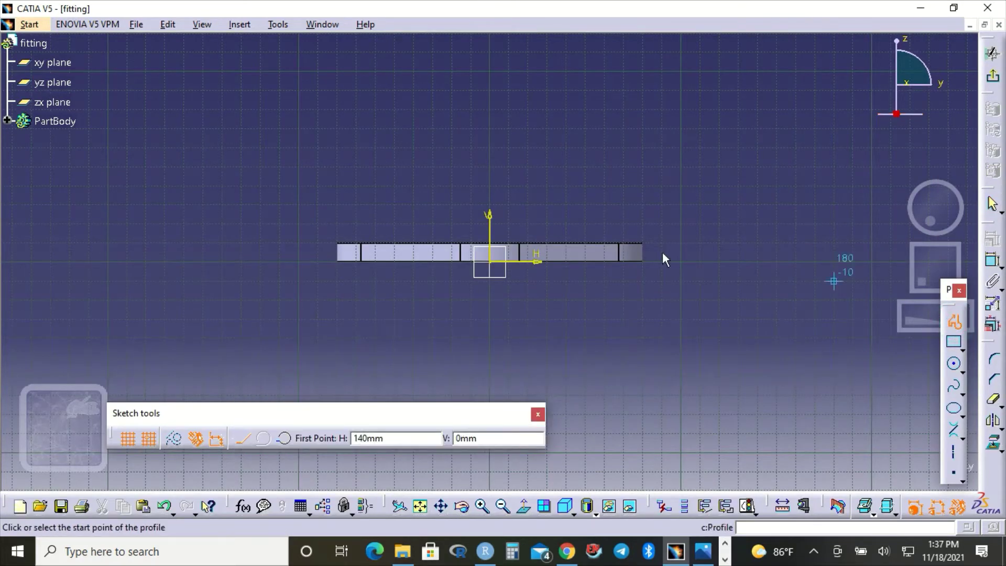
left_click(489, 262)
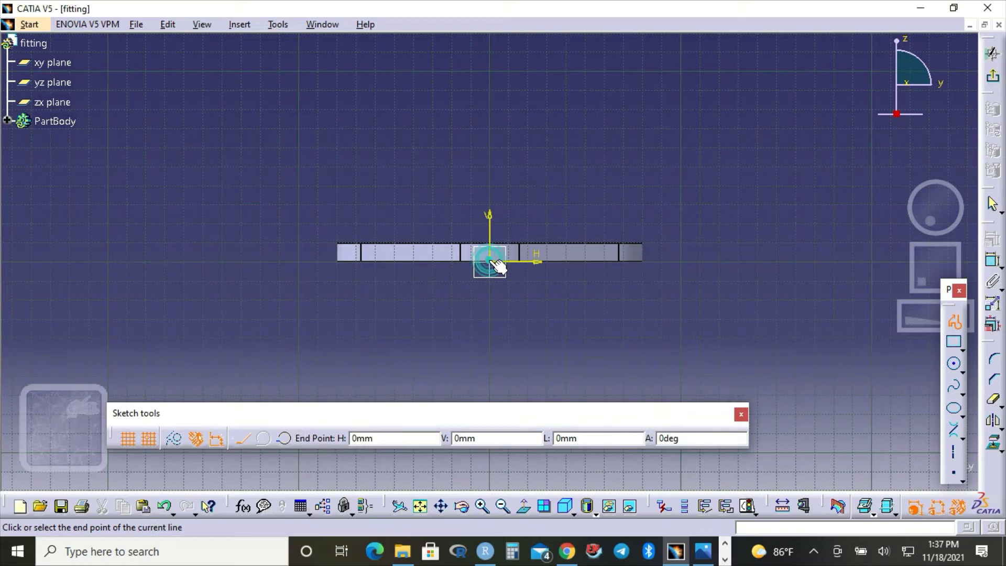
left_click(491, 69)
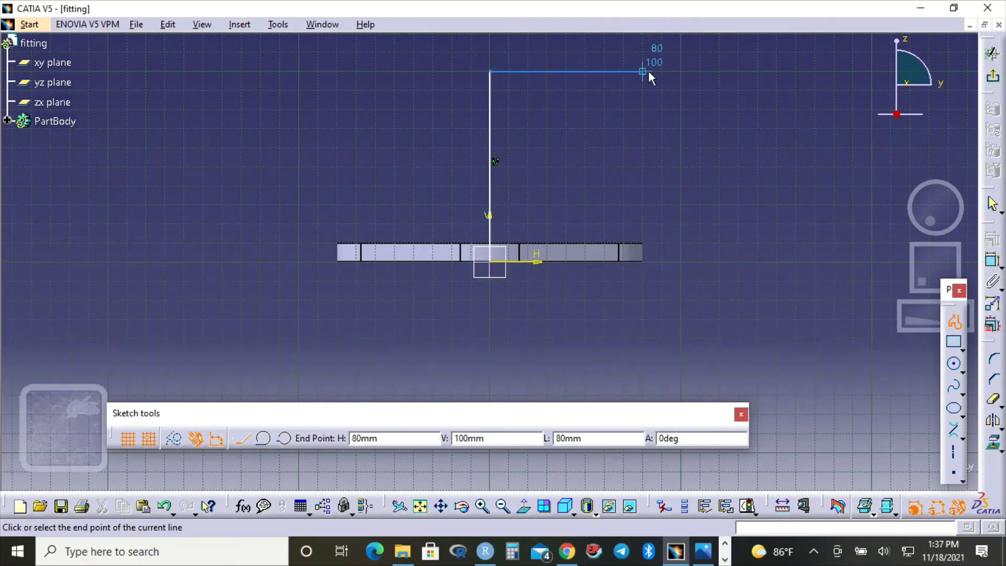
left_click(695, 71)
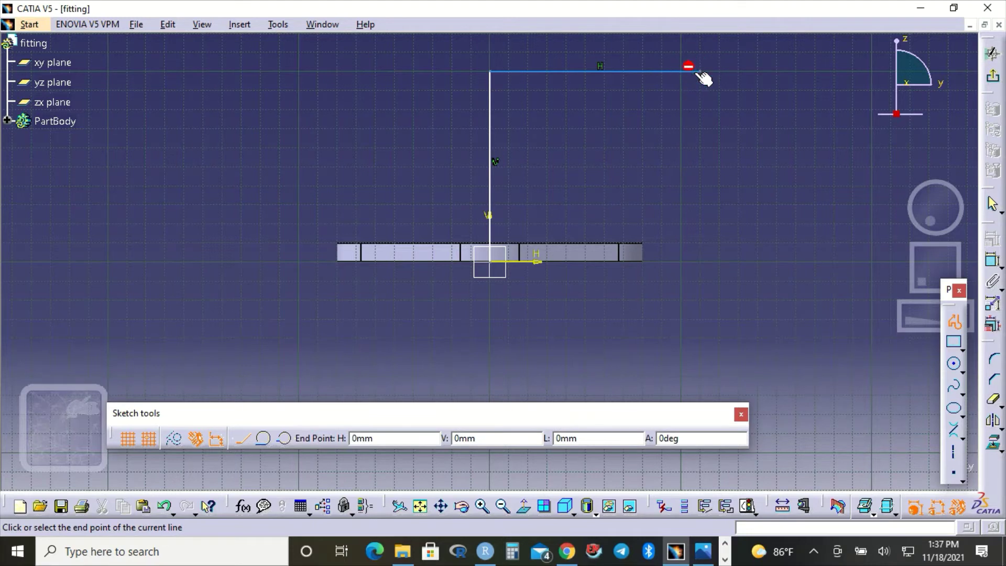
double_click(700, 74)
left_click(715, 124)
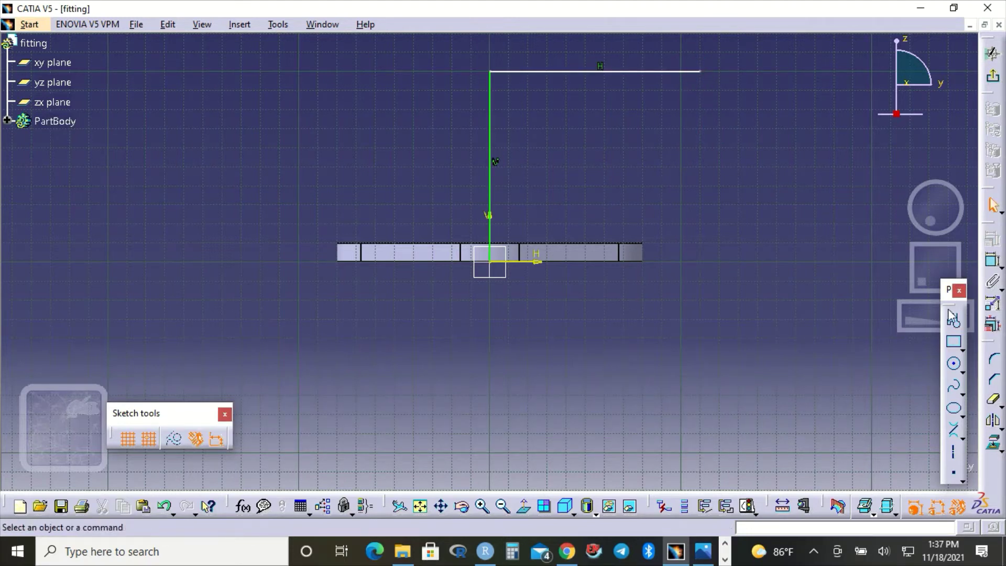
Step: Dimension the vertical line and change its length from 100 to 160 mm
left_click(993, 260)
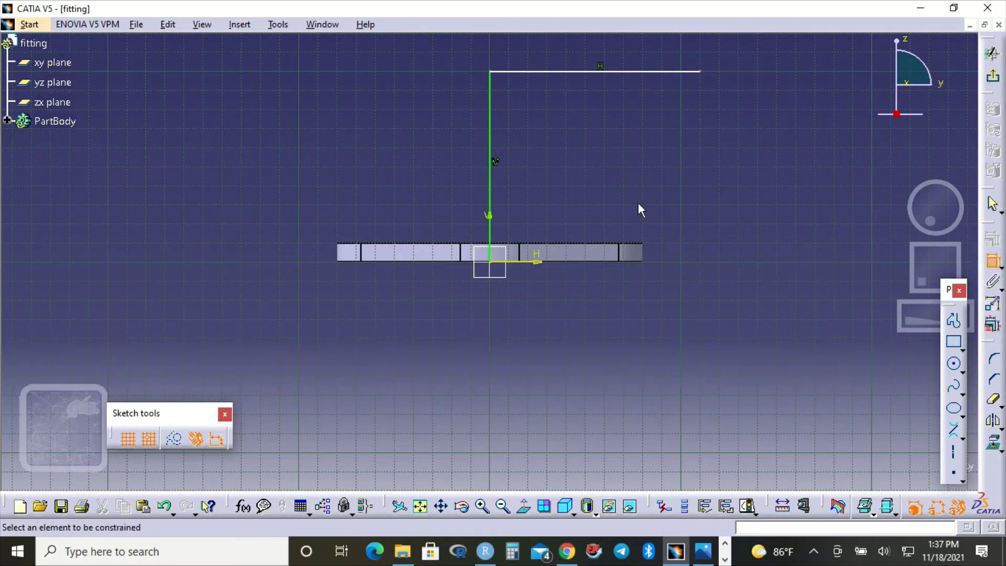
left_click(492, 173)
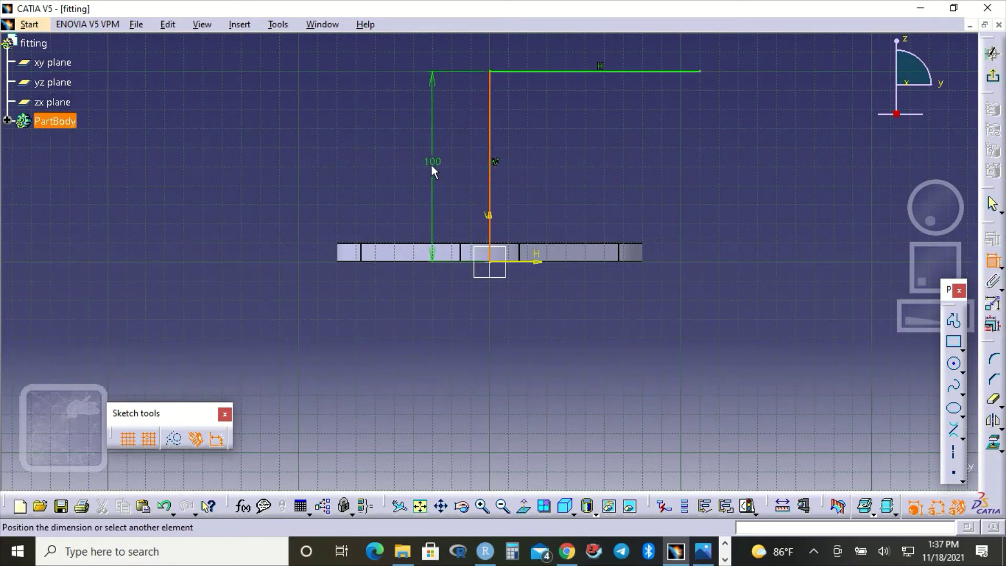
left_click(433, 173)
double_click(433, 173)
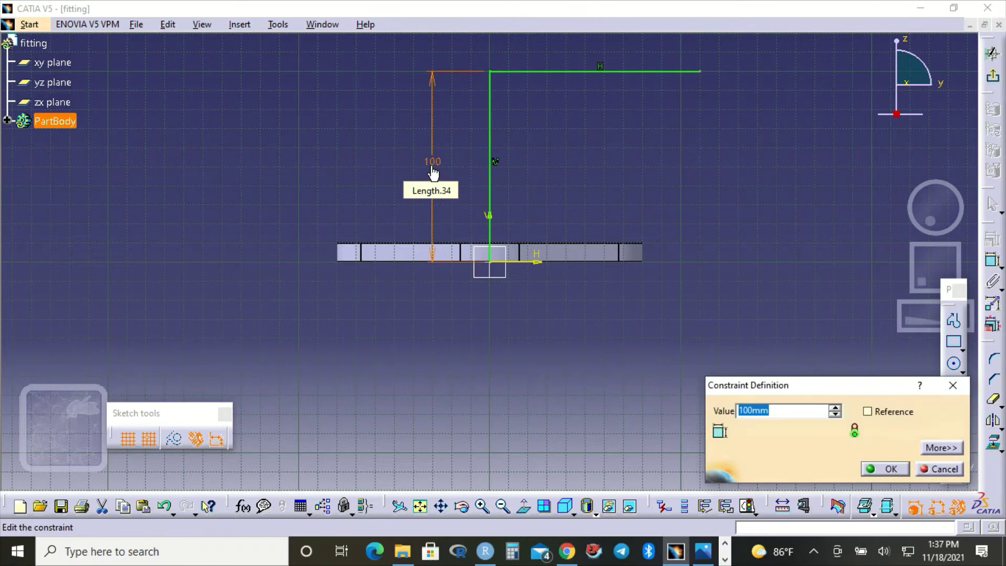
type("160")
key("Return")
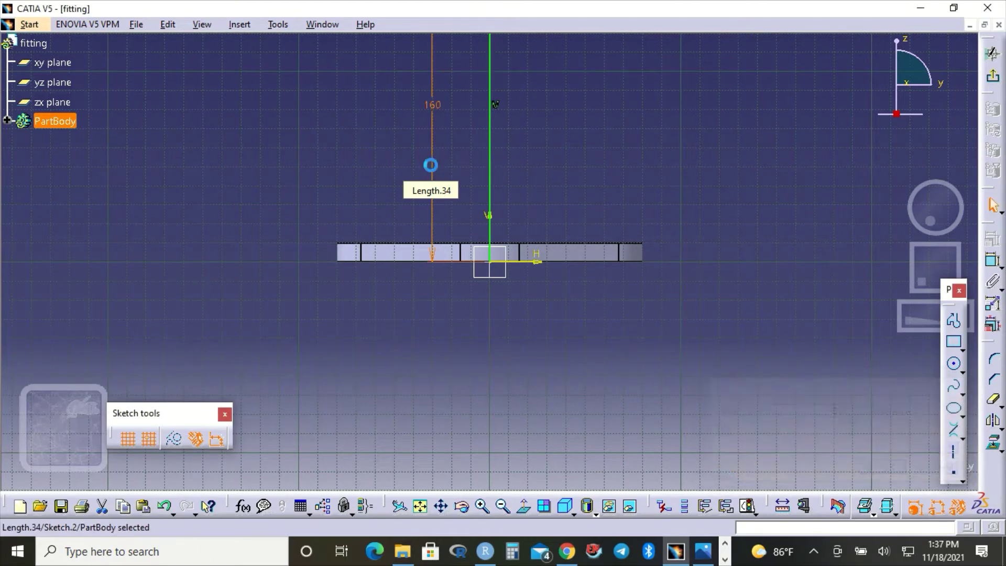
Step: Dimension the top horizontal line and change its length from 110 to 160 mm
left_click(420, 506)
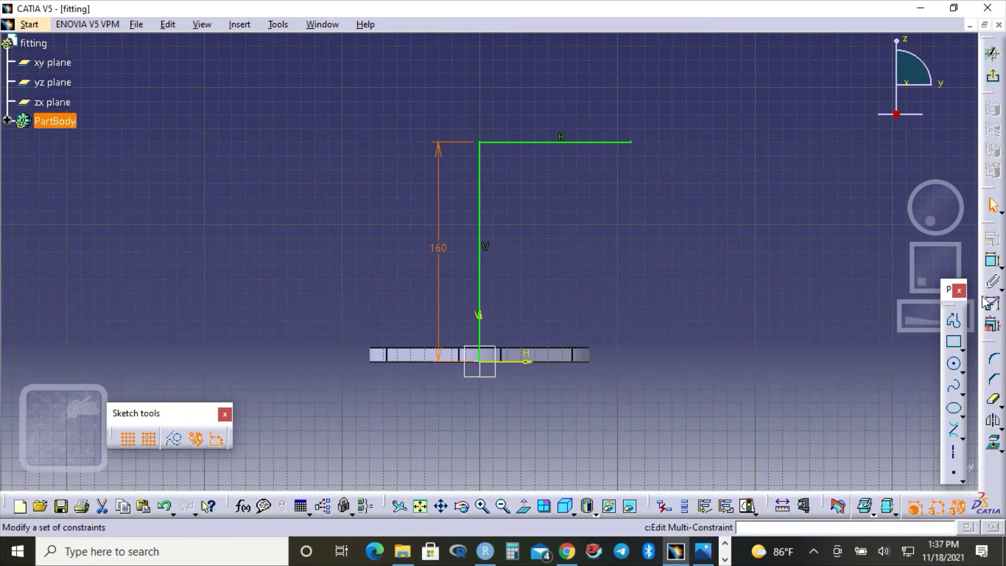
left_click(993, 260)
left_click(592, 142)
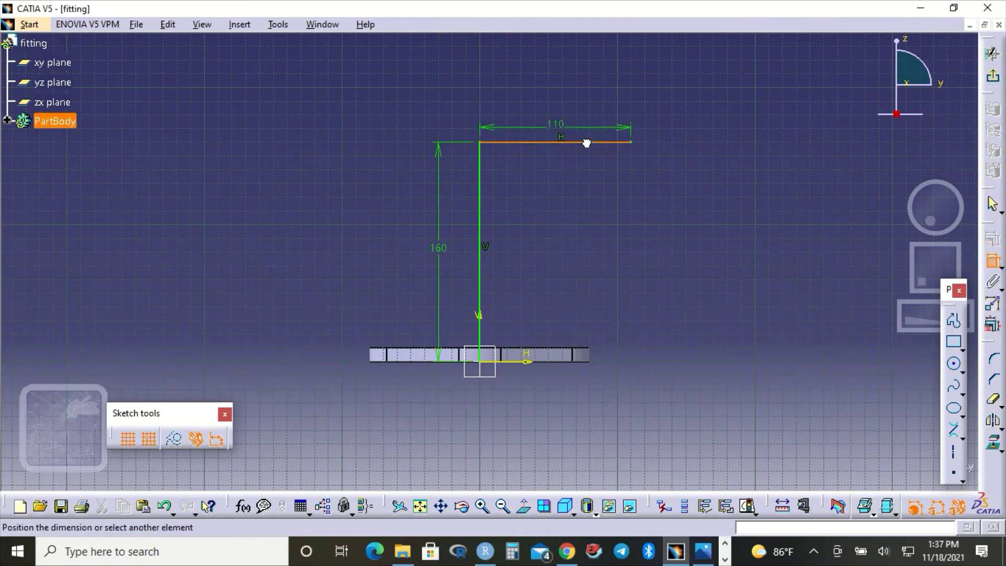
left_click(585, 105)
double_click(585, 106)
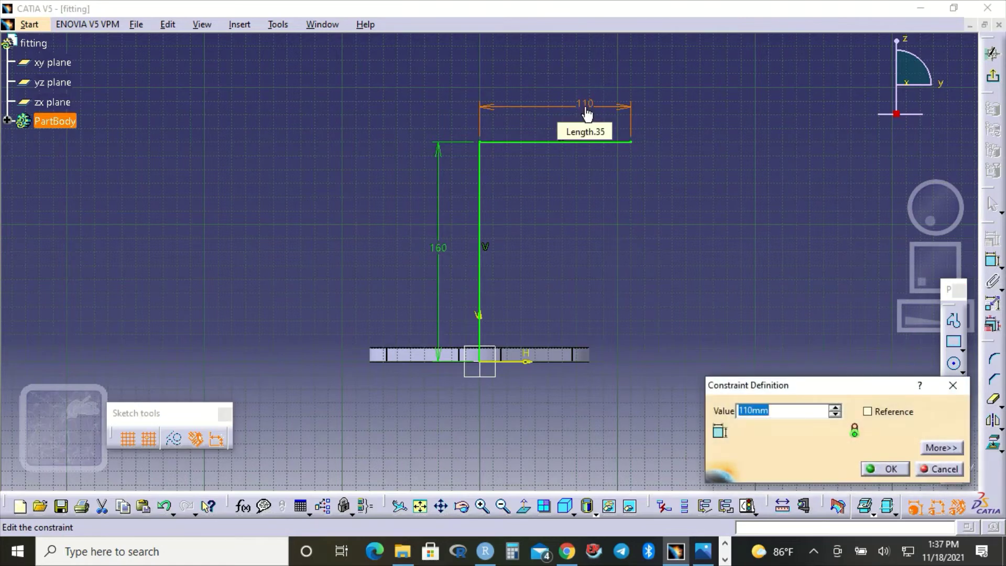
type("160")
key("Return")
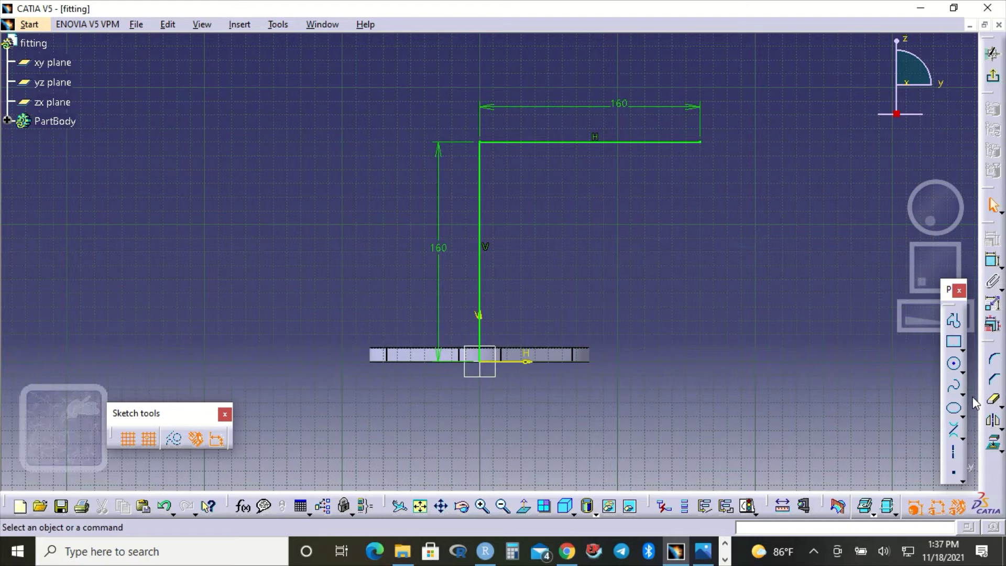
Step: Round the corner between the vertical and horizontal lines, accepting both constraint prompts
left_click(995, 361)
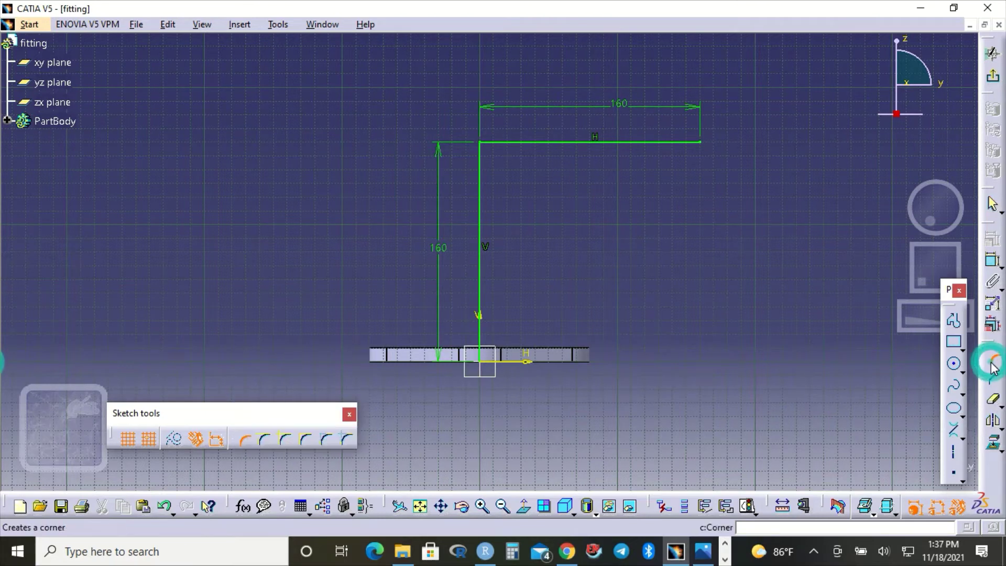
left_click(479, 173)
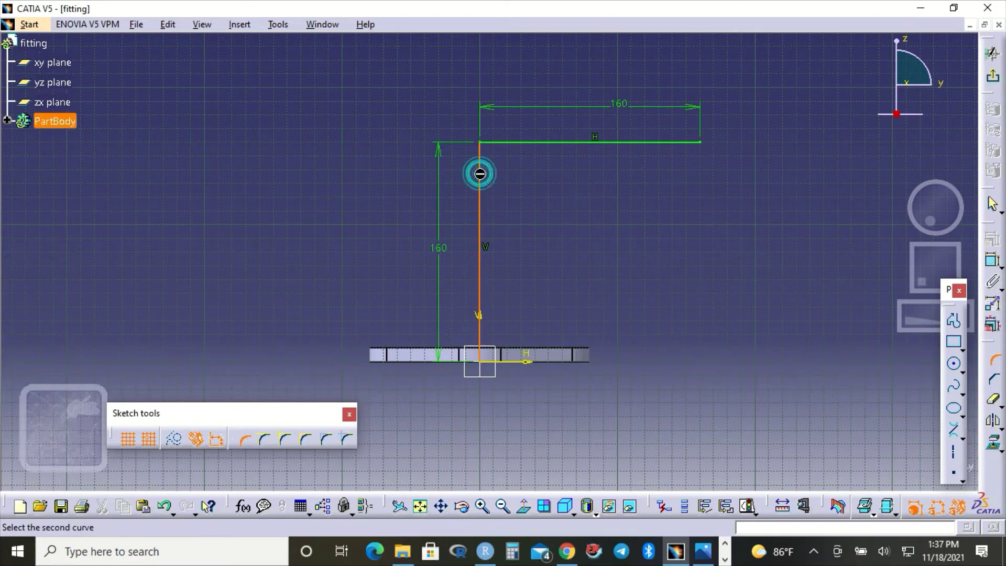
left_click(518, 144)
left_click(522, 166)
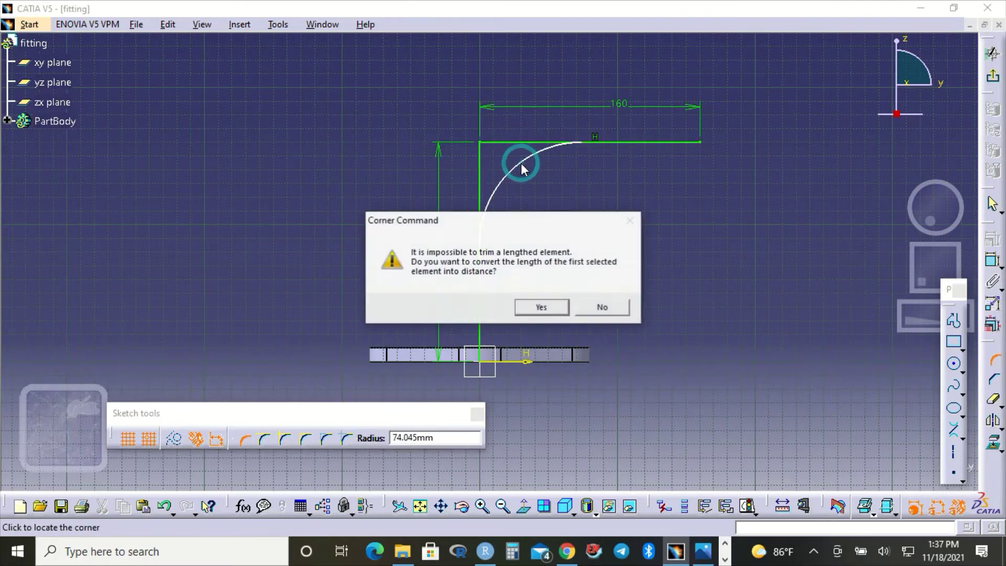
left_click(540, 307)
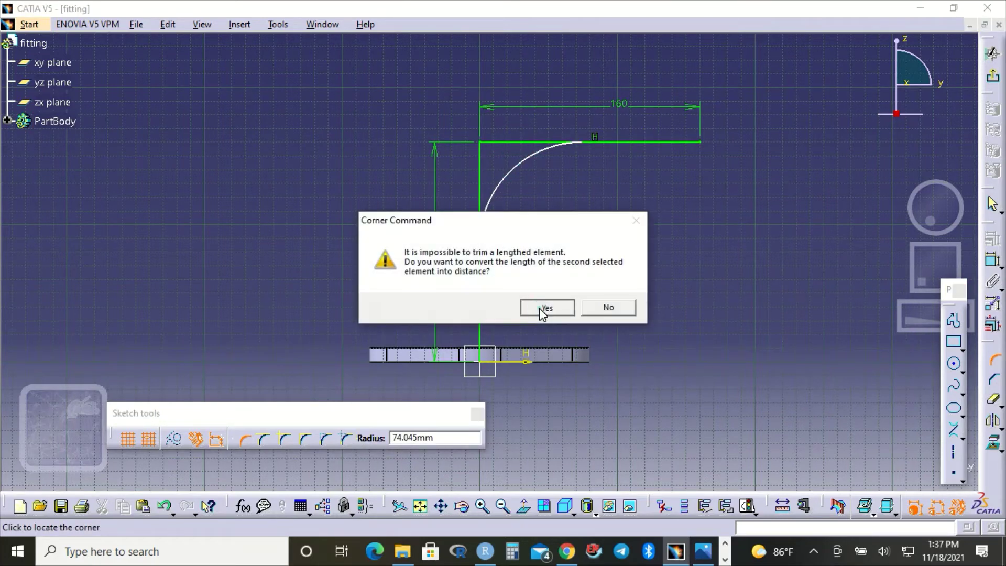
left_click(539, 308)
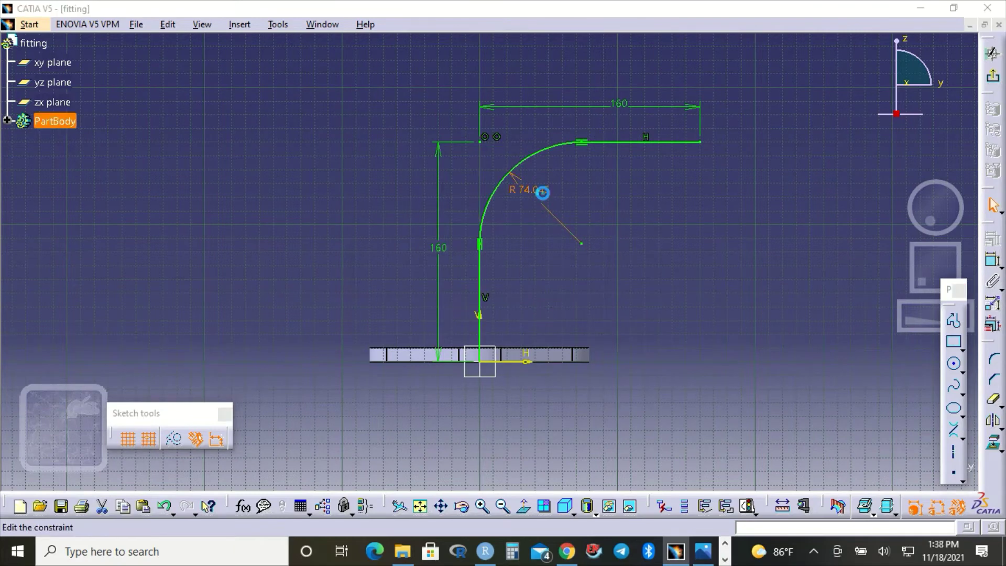
Step: Set the corner radius to 60 mm and exit the sketch to 3D
double_click(543, 192)
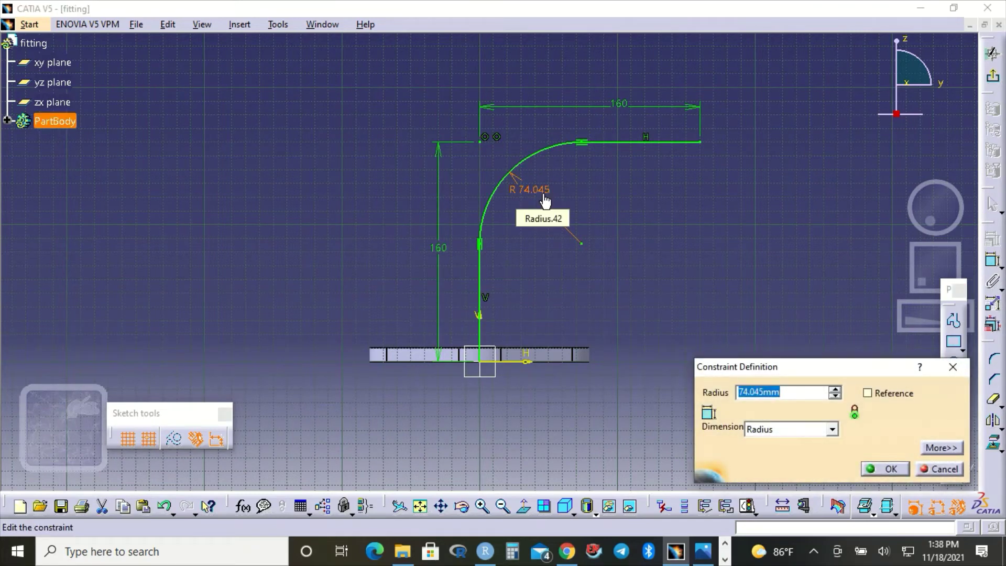
type("60")
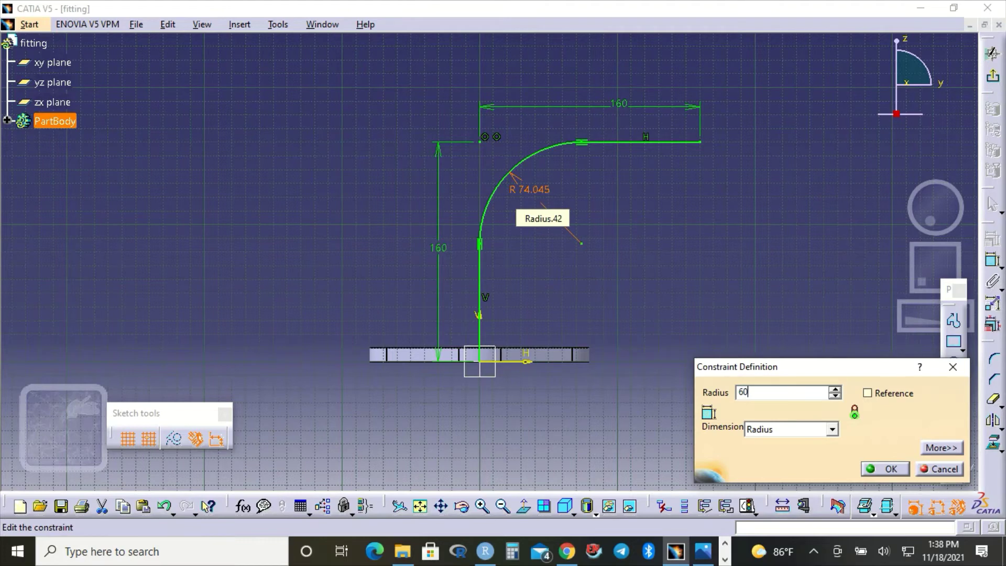
key("Return")
left_click(674, 261)
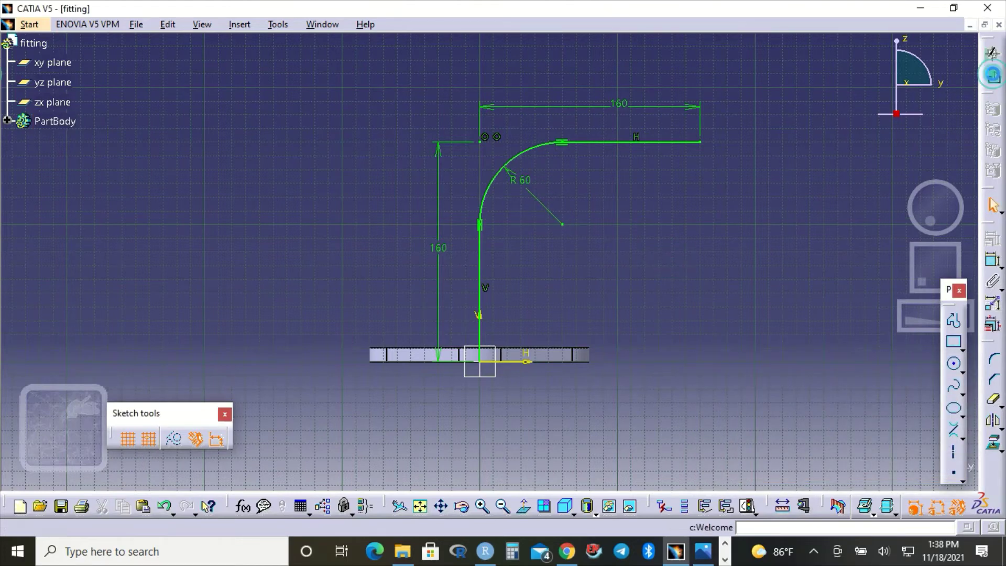
left_click(993, 53)
Step: Start a sketch on the plate's top face and draw two circles centred on the origin
left_click(742, 223)
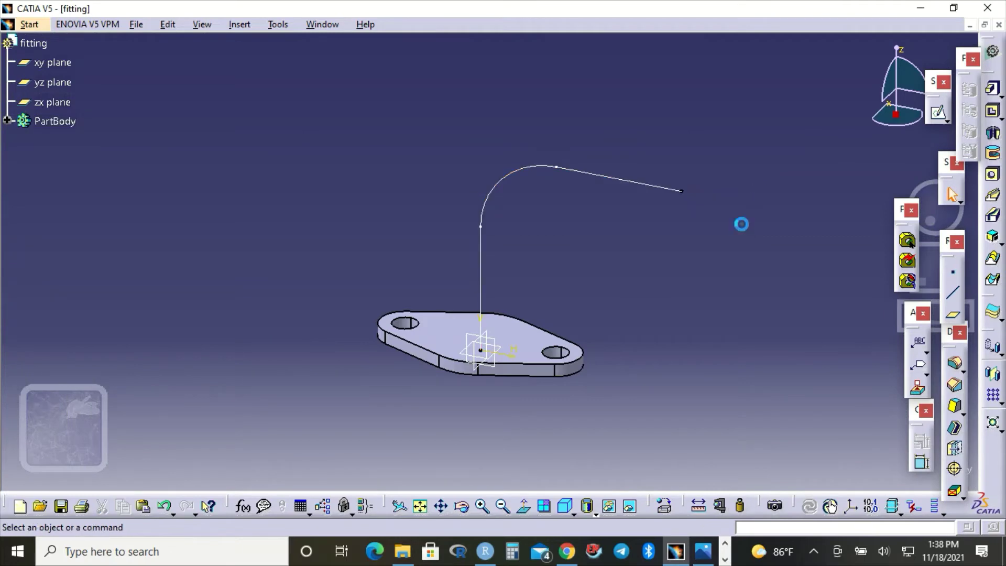
left_click(529, 341)
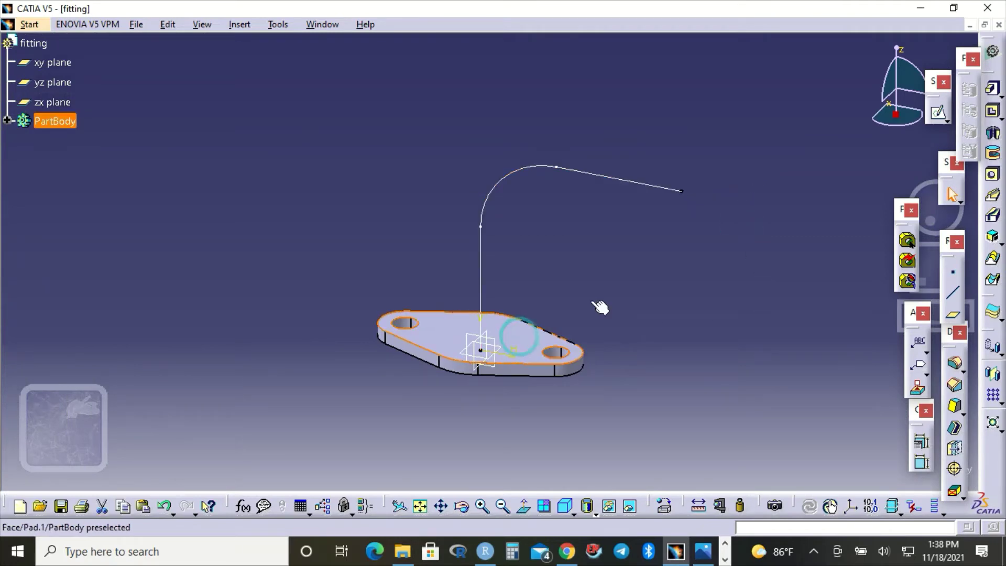
left_click(940, 115)
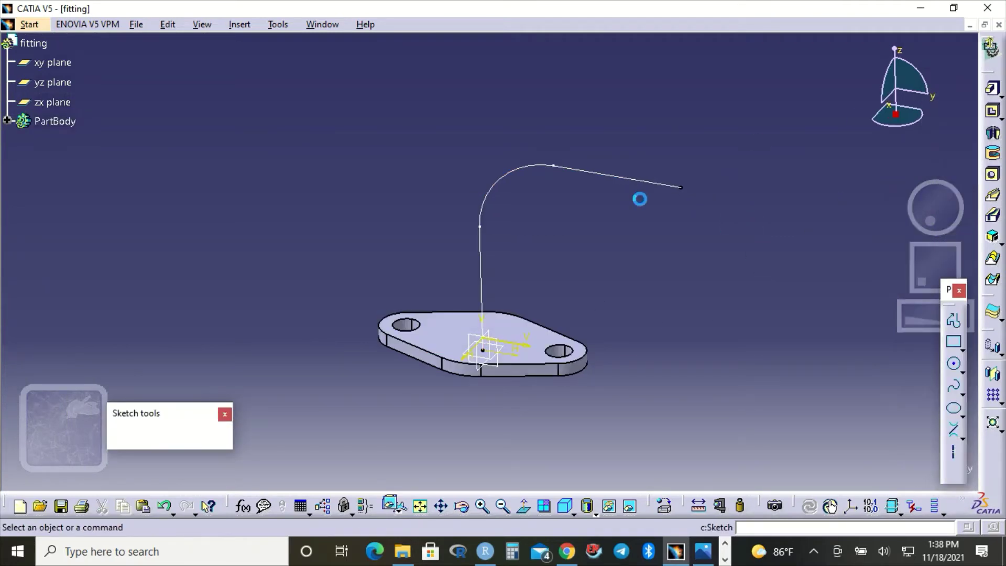
left_click(827, 256)
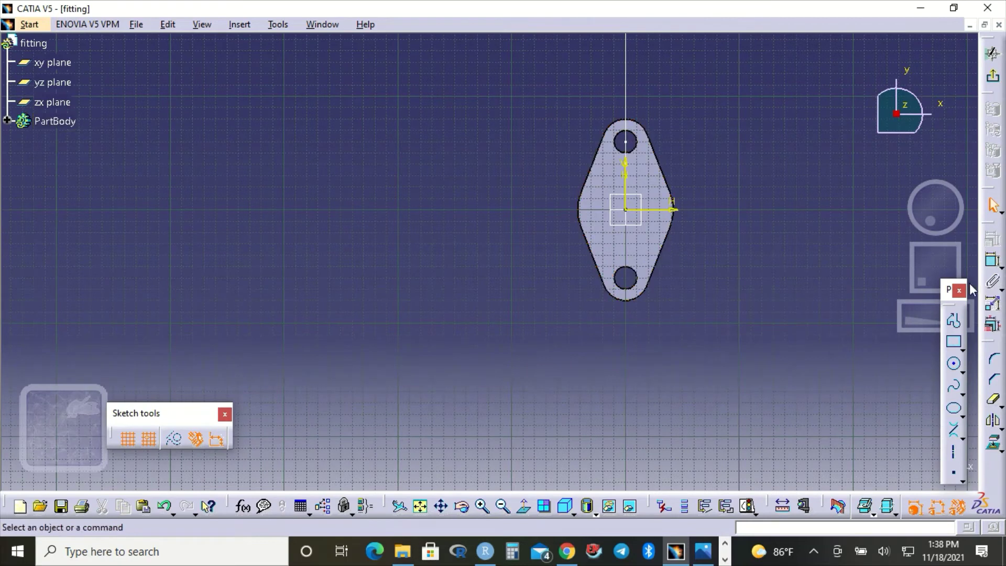
left_click(954, 363)
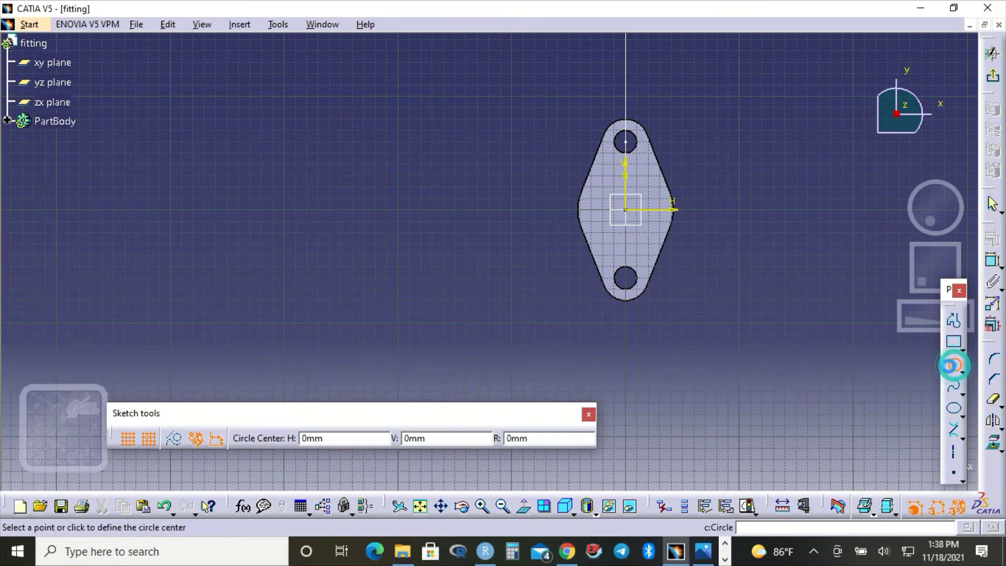
left_click(626, 210)
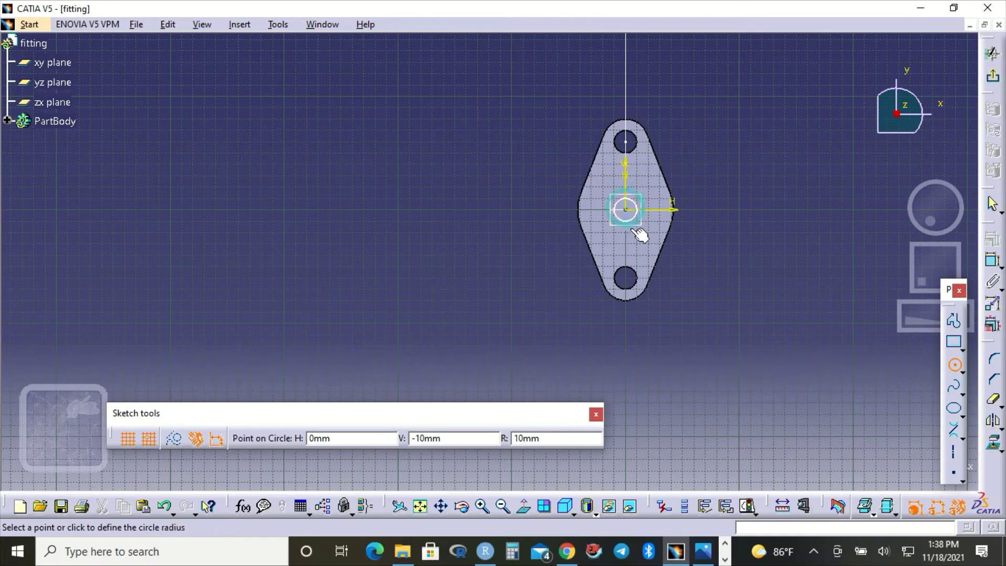
left_click(643, 257)
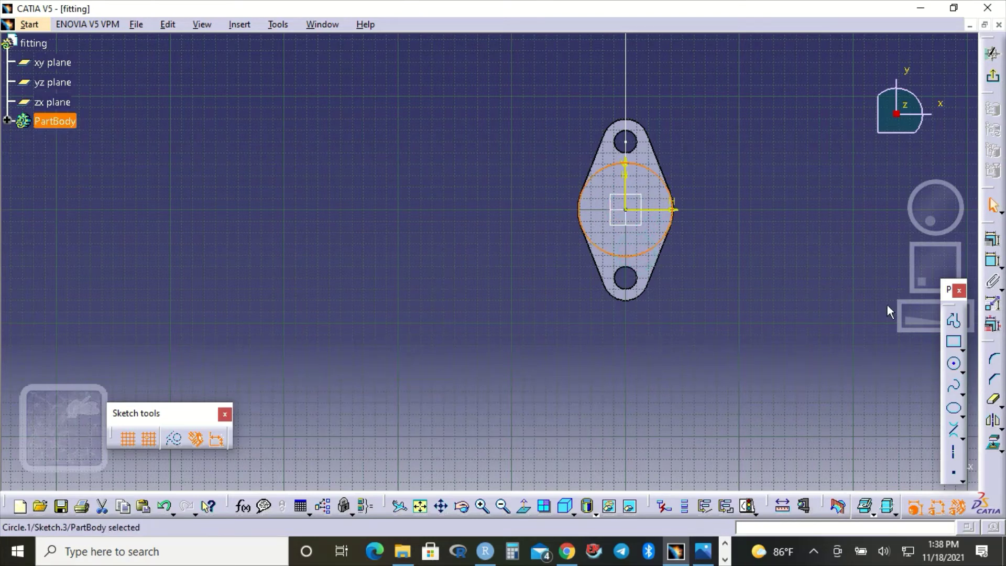
left_click(954, 364)
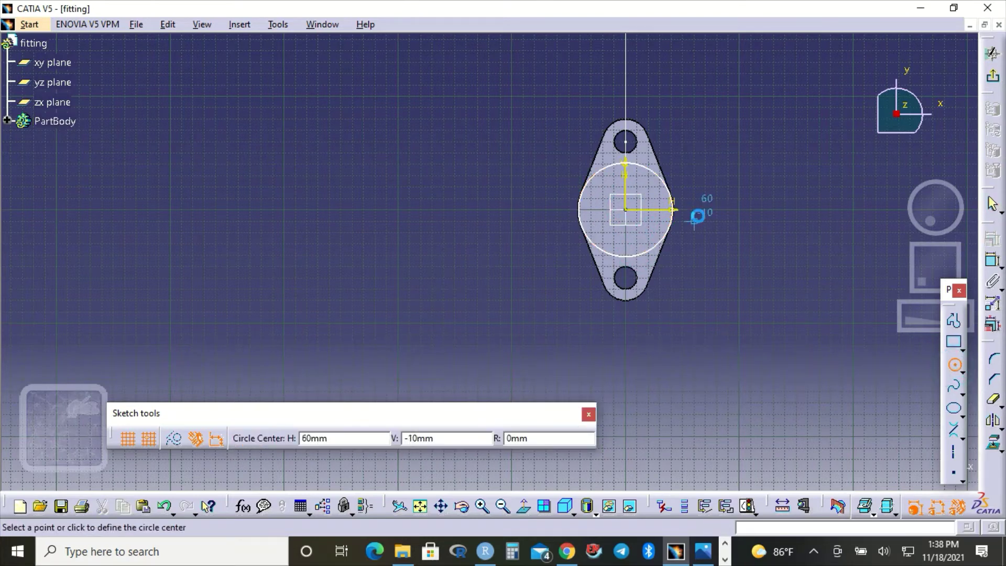
left_click(627, 212)
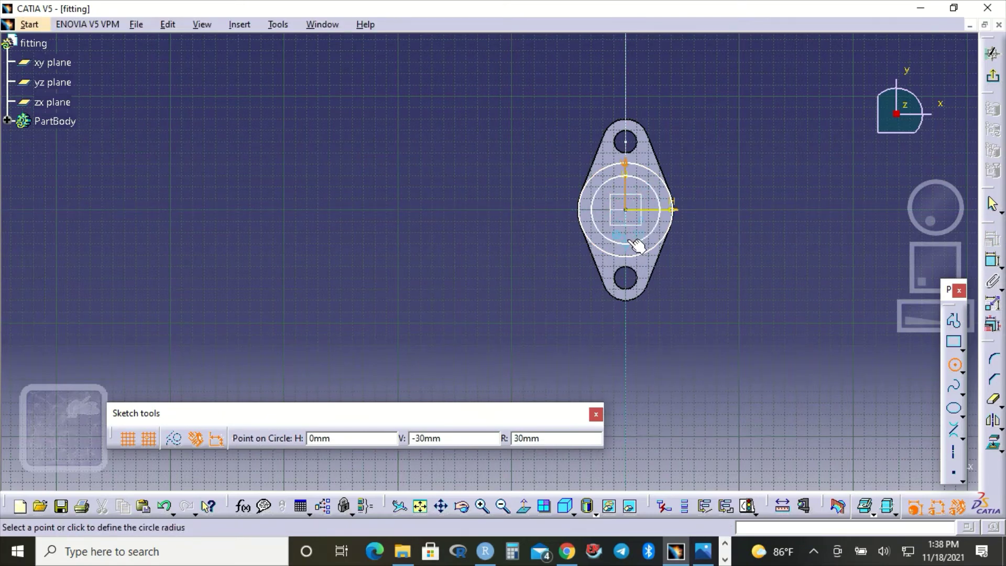
left_click(633, 242)
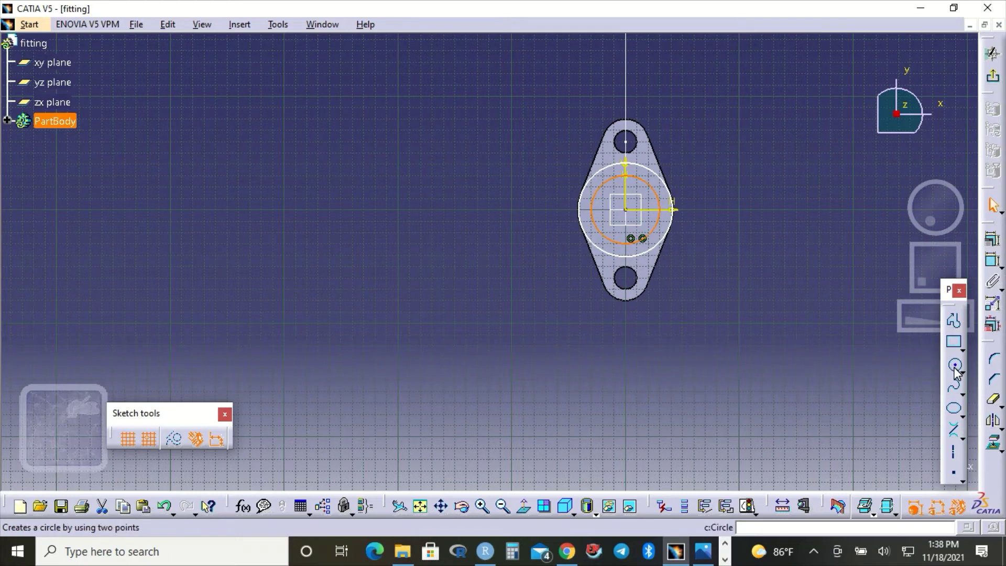
Step: Dimension the inner circle at D60 and the outer at D72, then exit the sketch
left_click(991, 264)
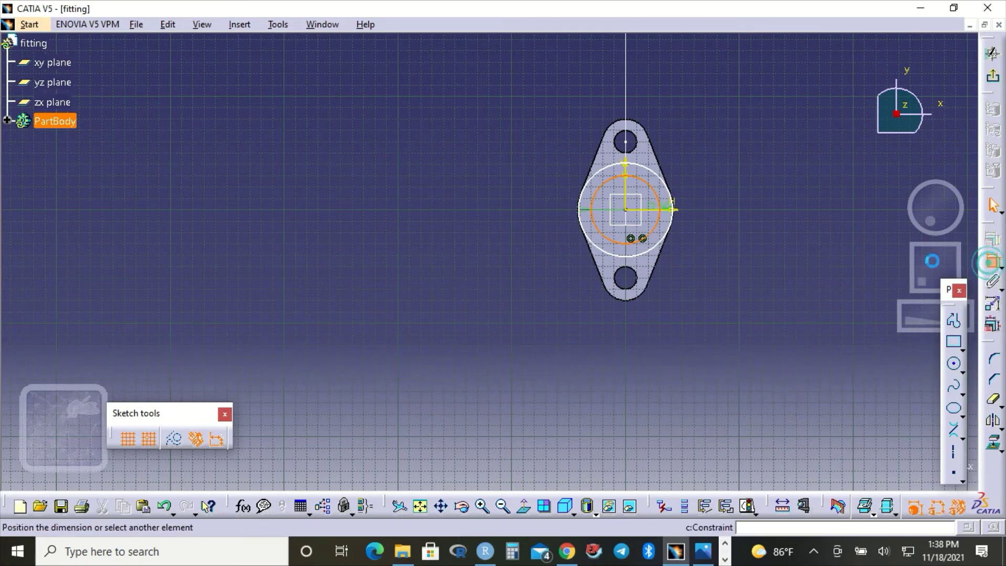
left_click(745, 228)
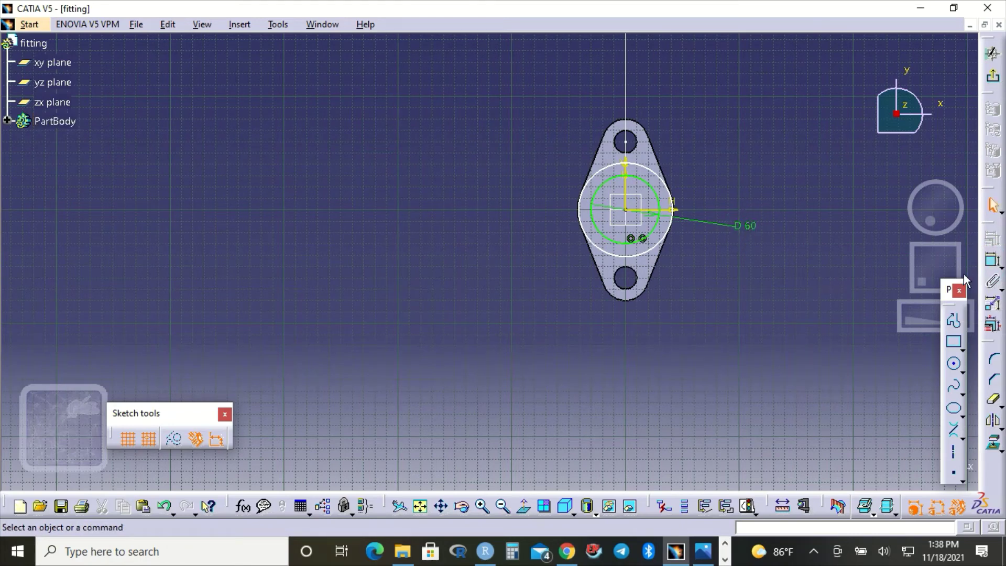
left_click(991, 262)
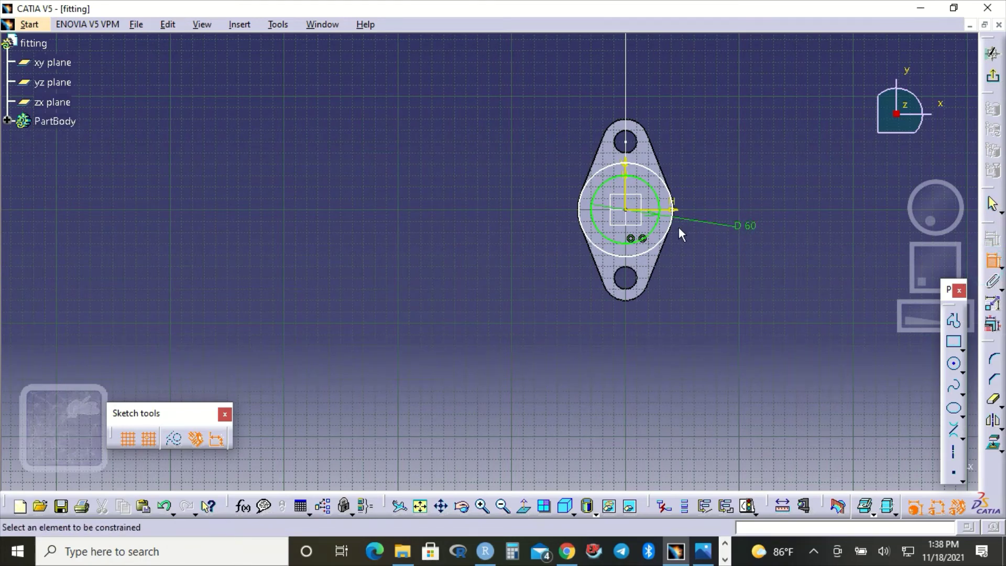
left_click(666, 242)
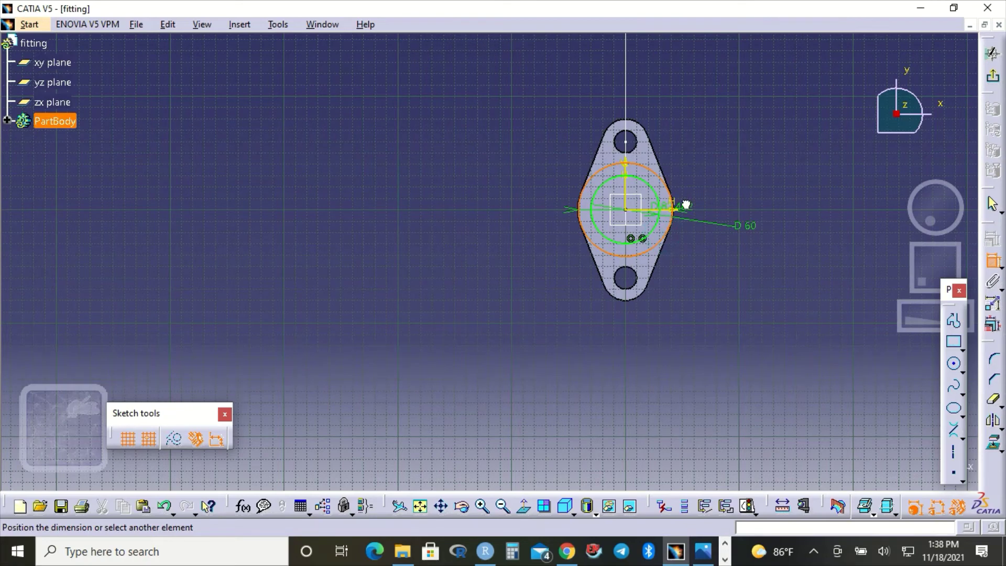
left_click(728, 336)
double_click(728, 338)
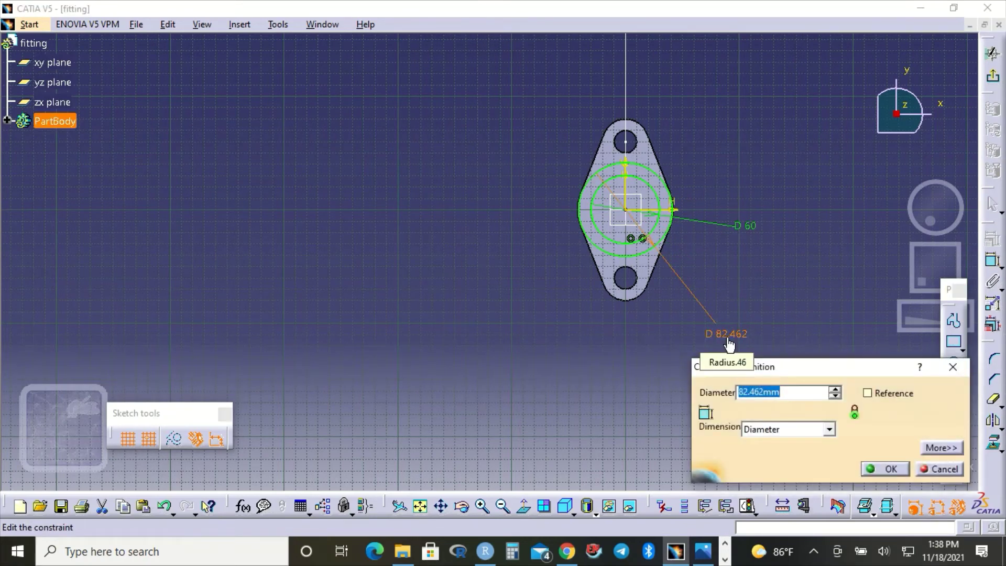
type("72")
key("Return")
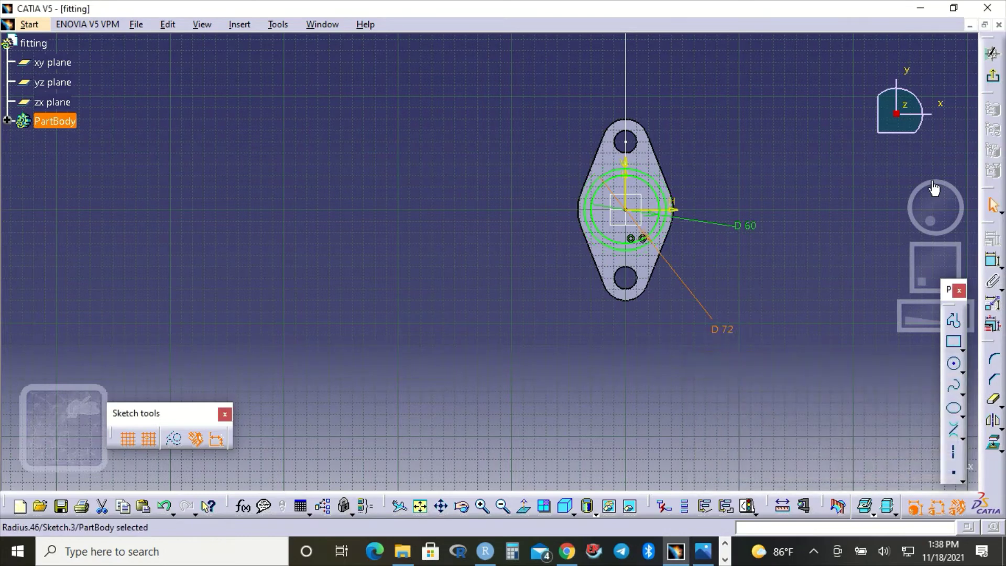
left_click(773, 103)
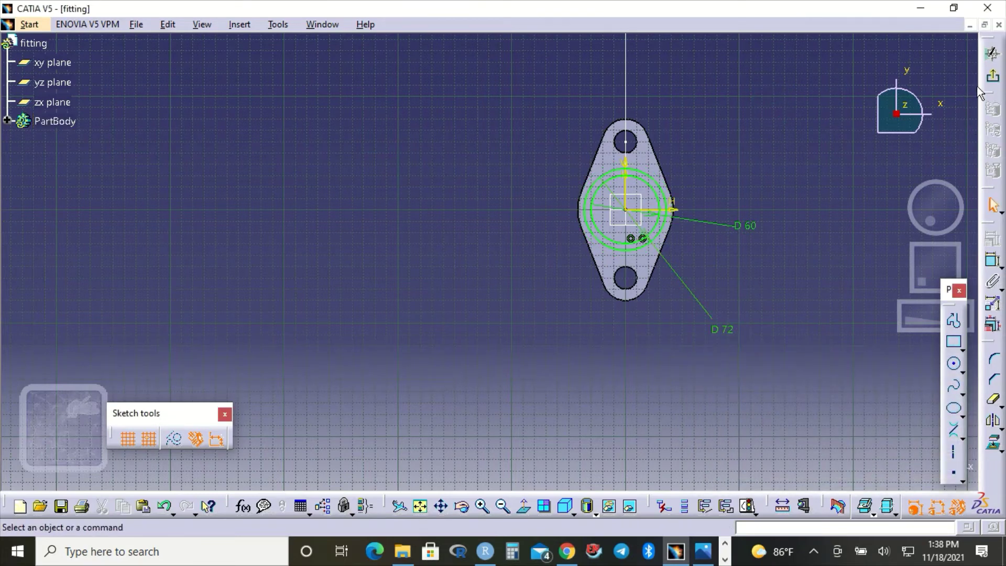
left_click(992, 76)
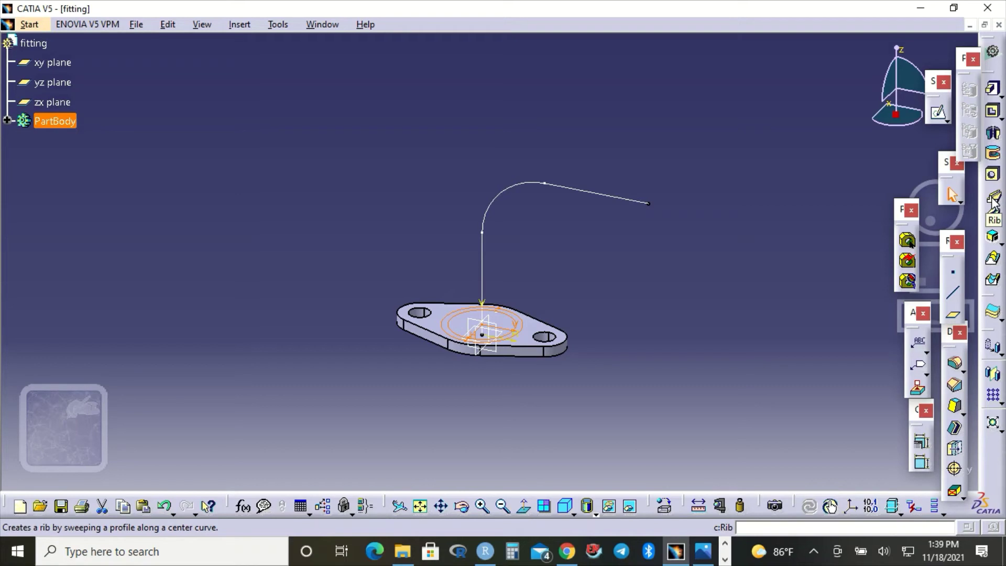
Step: Create a Rib sweeping the Sketch.3 ring profile along the Sketch.2 bent curve
left_click(993, 200)
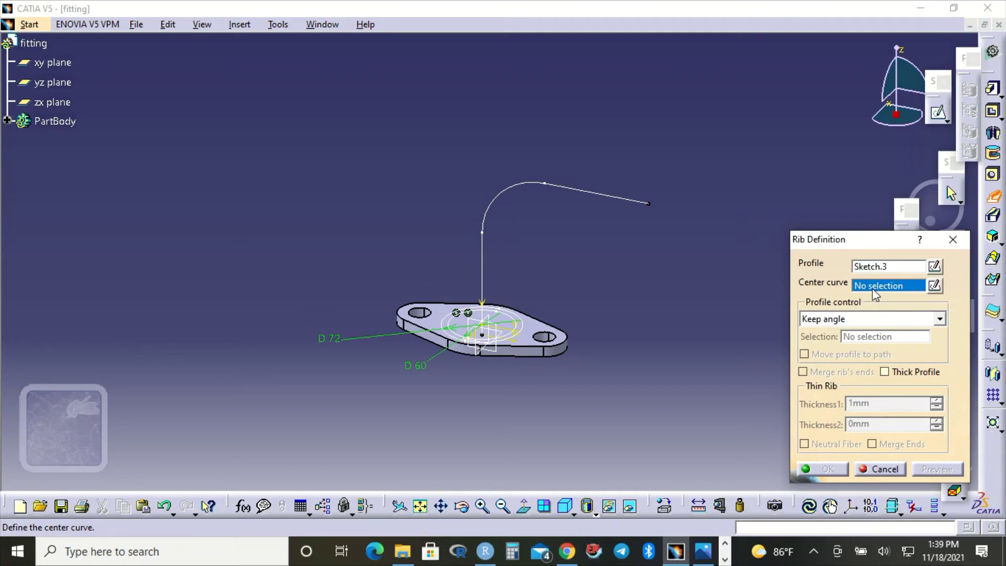
left_click(602, 195)
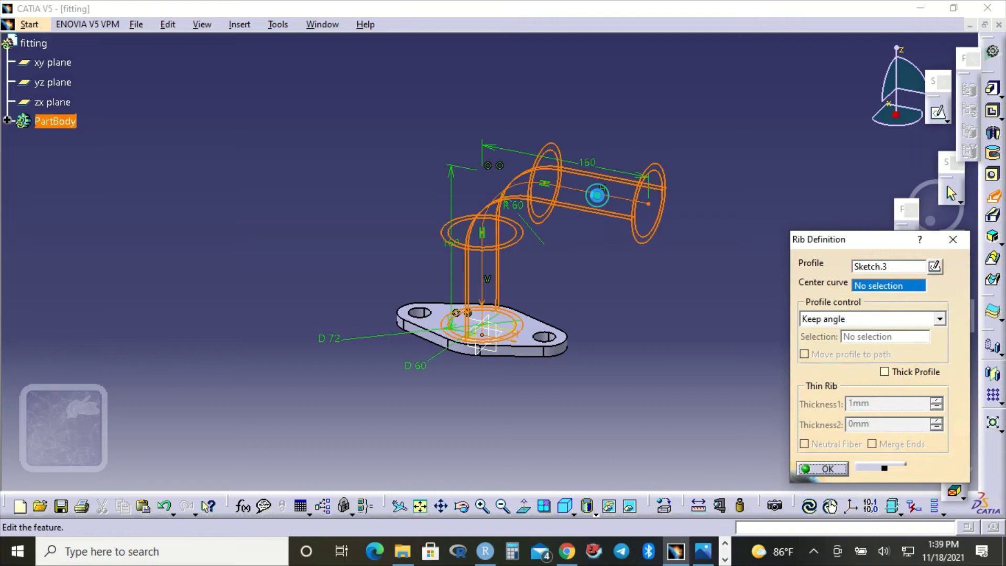
left_click(822, 468)
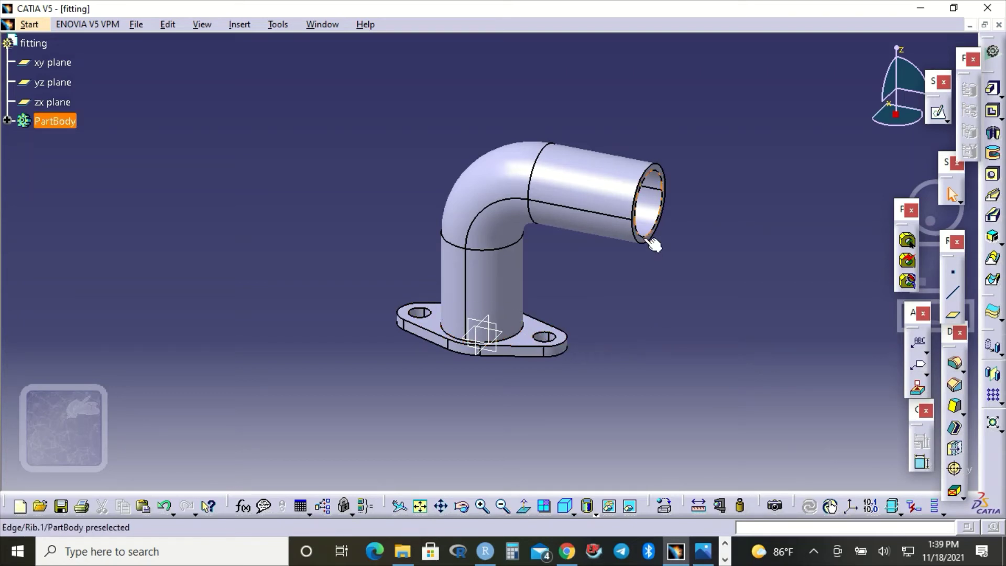
Step: Copy the base flange and paste it onto the tube's open end face
left_click(483, 507)
left_click(482, 506)
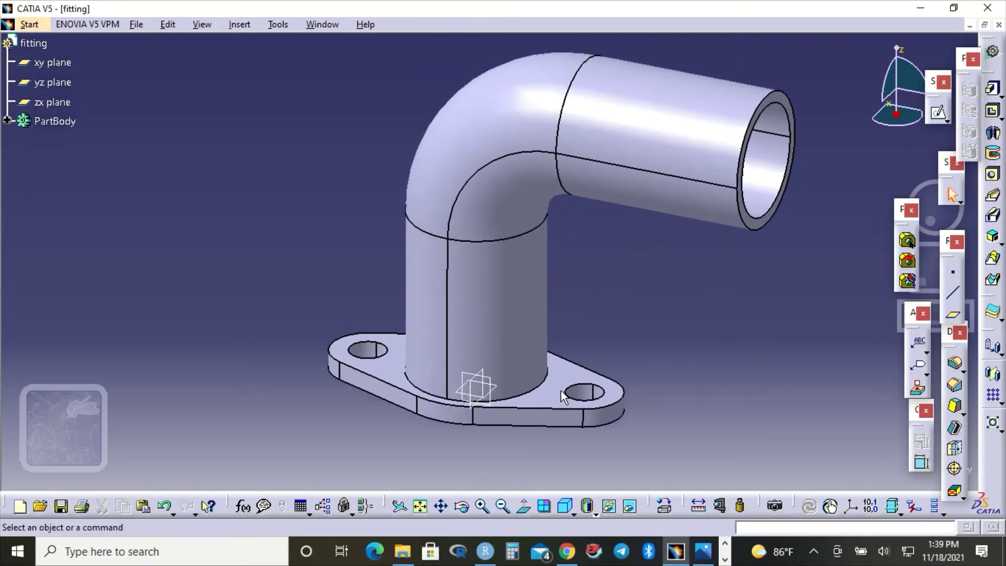
right_click(558, 408)
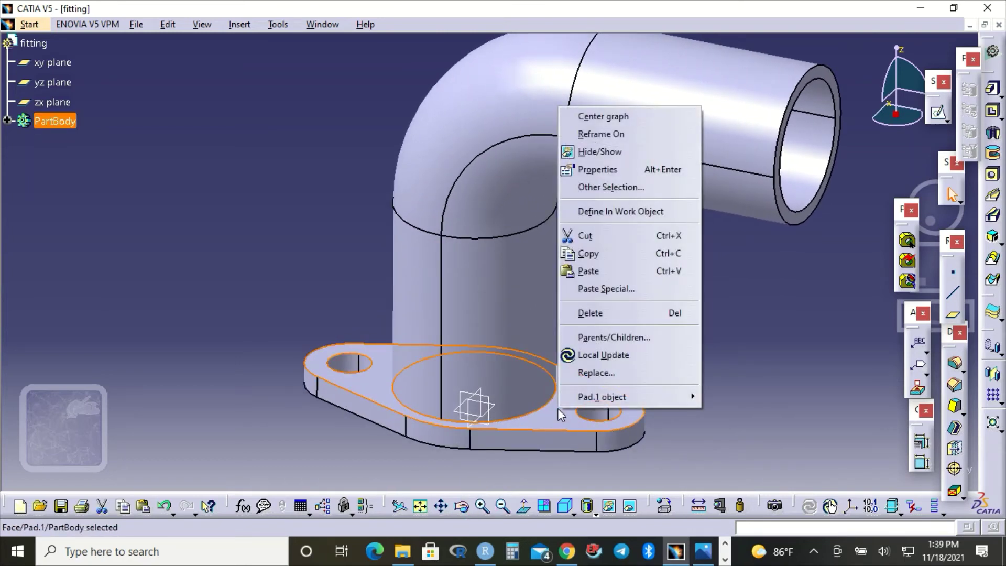
left_click(600, 254)
right_click(808, 224)
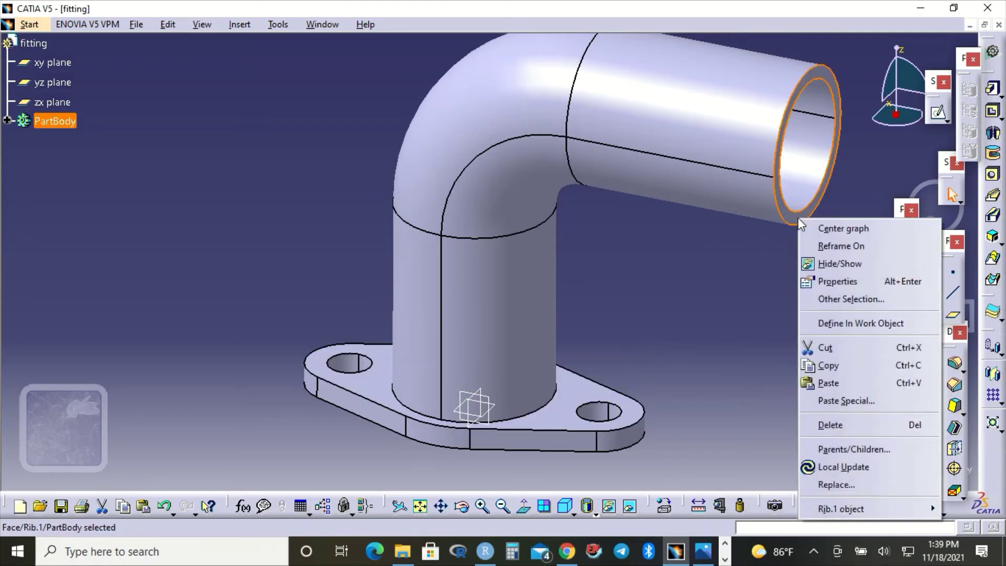
left_click(832, 381)
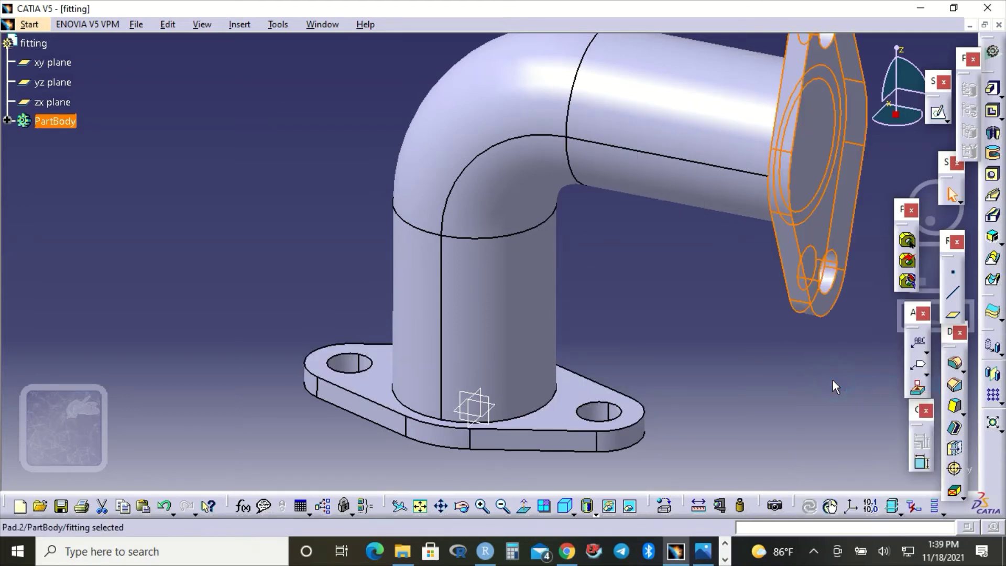
left_click(800, 371)
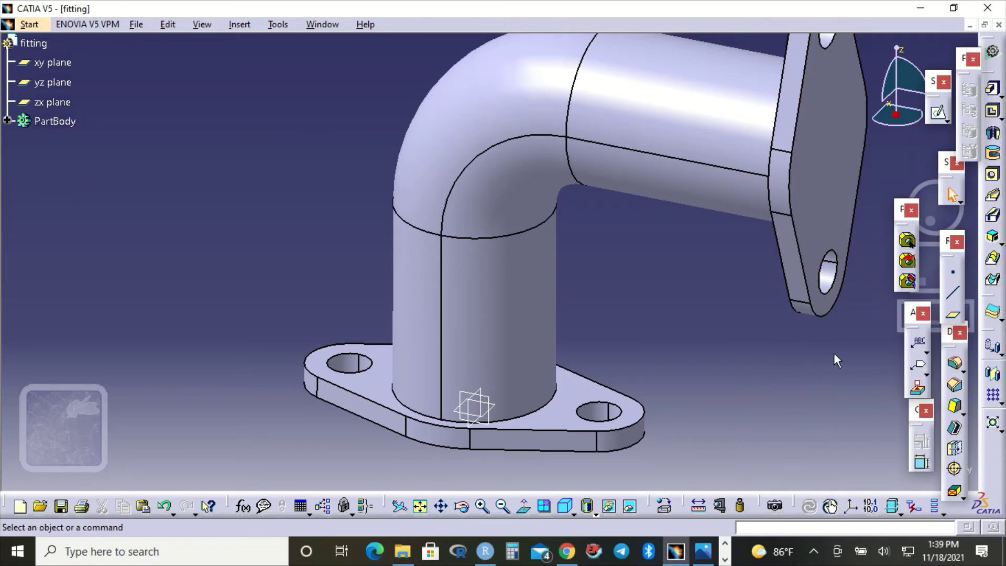
Step: Start a sketch on the end flange face and draw a circle at its centre
left_click(833, 195)
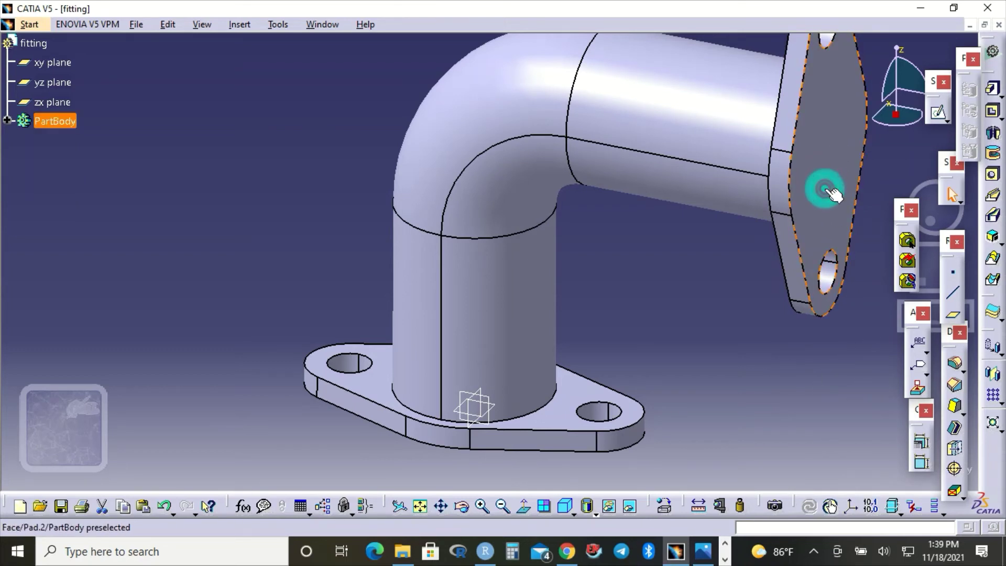
left_click(940, 114)
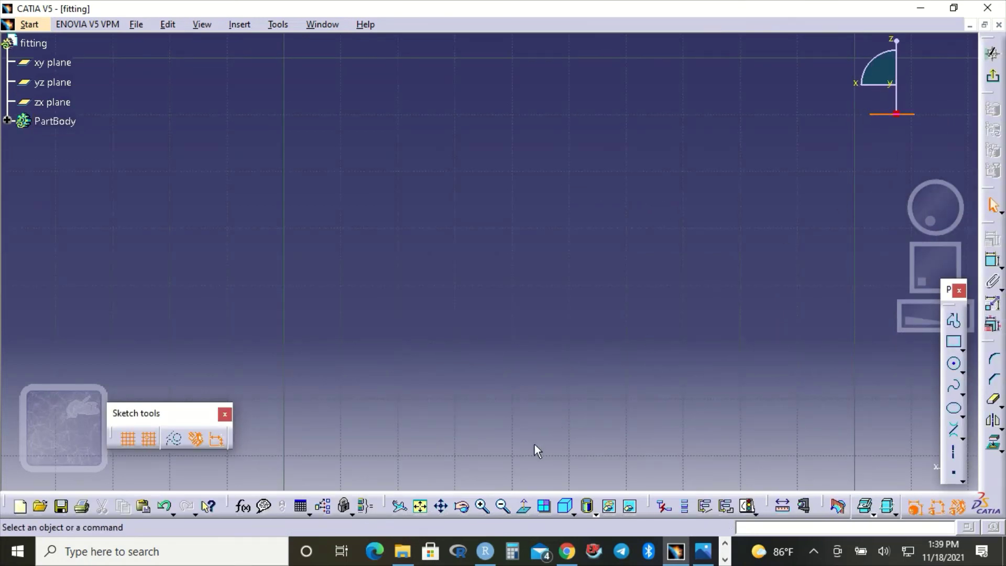
left_click(421, 506)
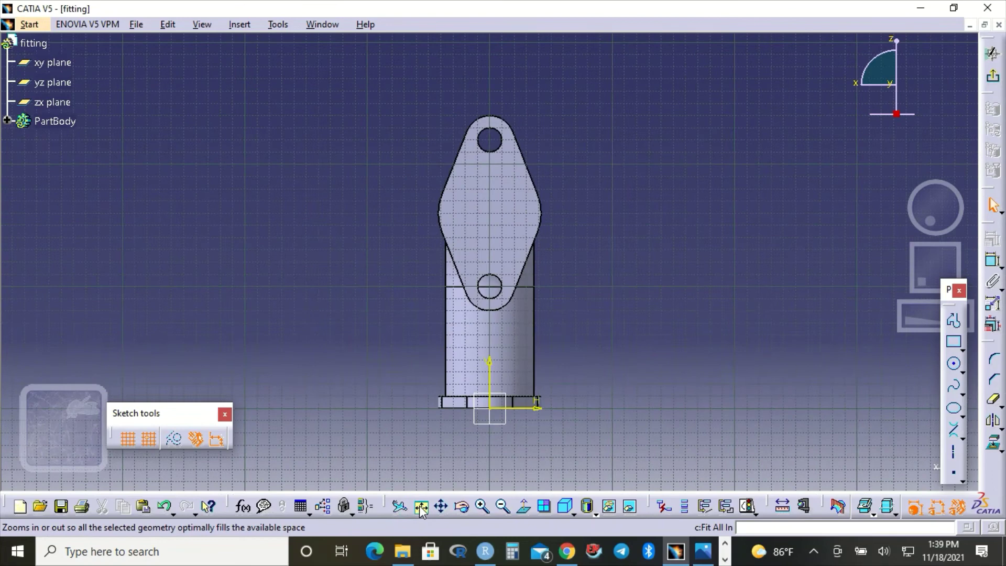
left_click(954, 364)
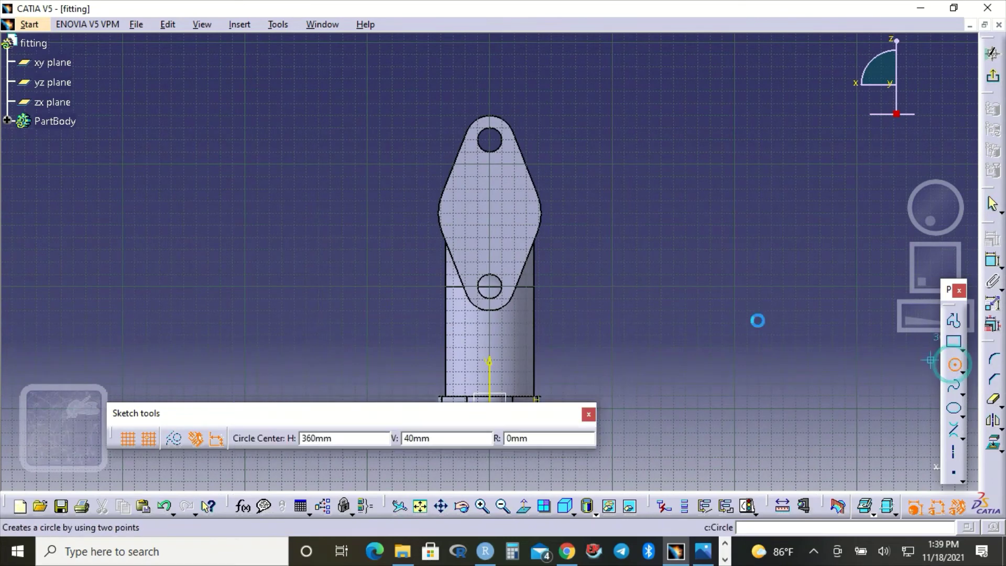
left_click(489, 212)
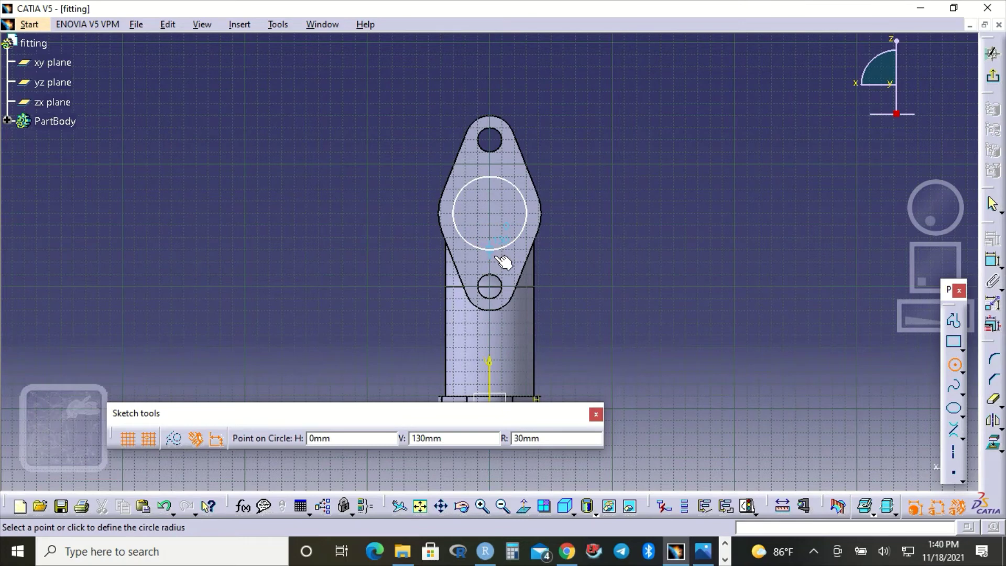
left_click(502, 260)
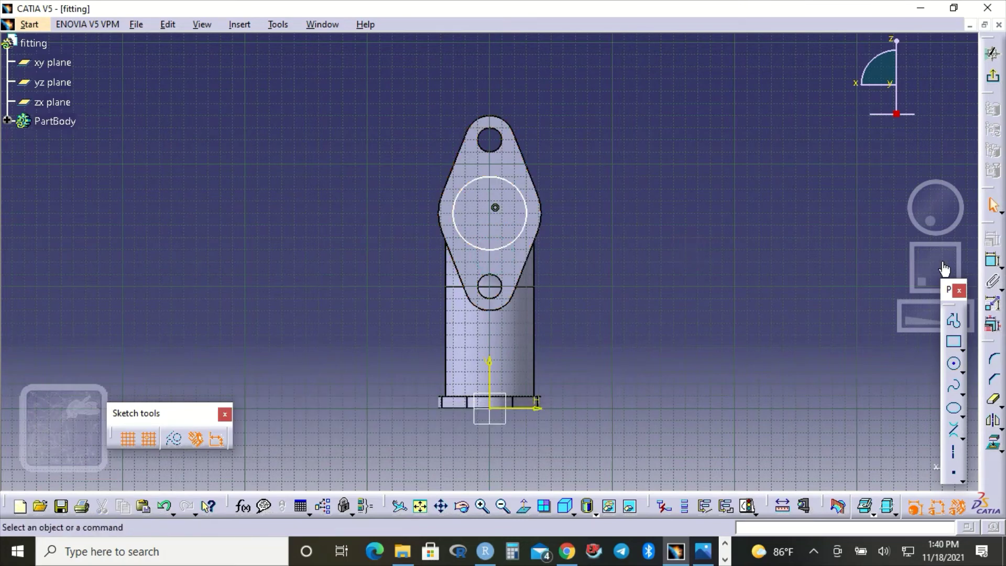
Step: Make the circle concentric with the tube and give it a 60 mm diameter
left_click(993, 266)
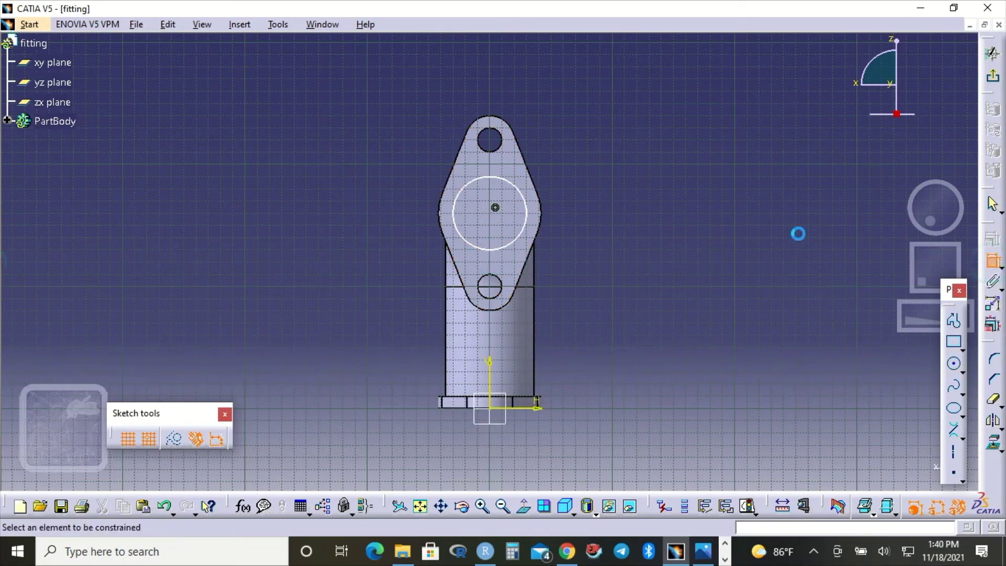
left_click(529, 215)
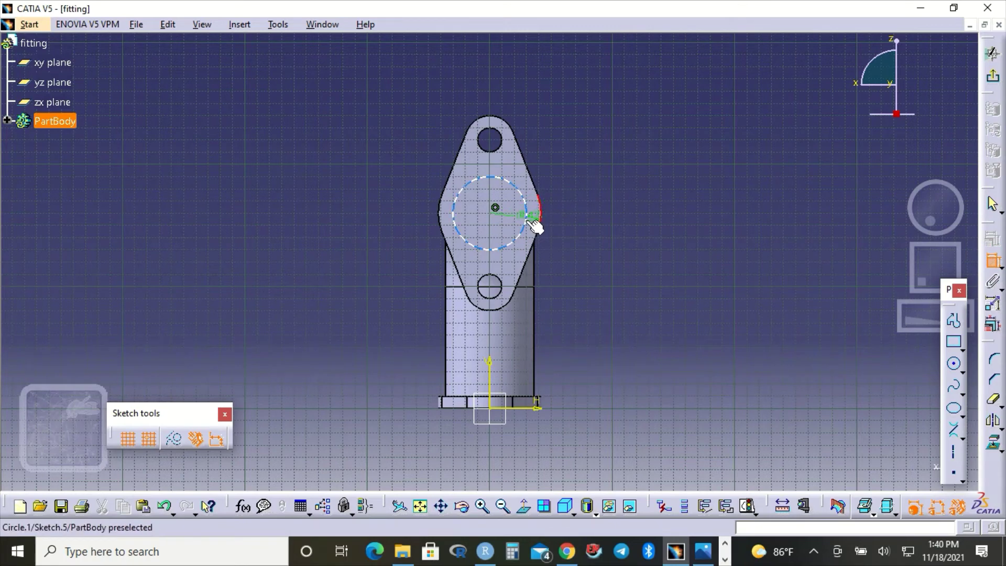
right_click(590, 172)
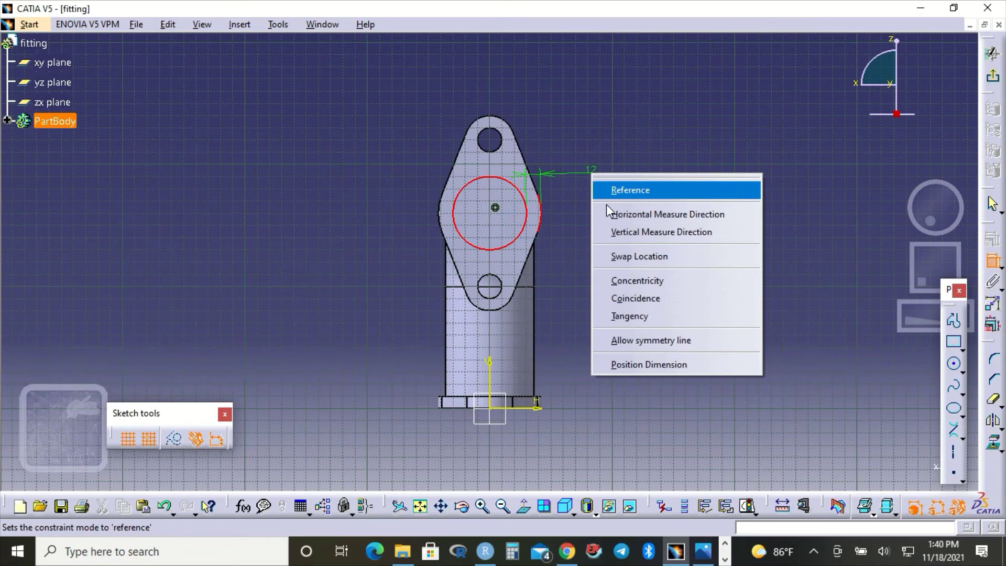
left_click(626, 281)
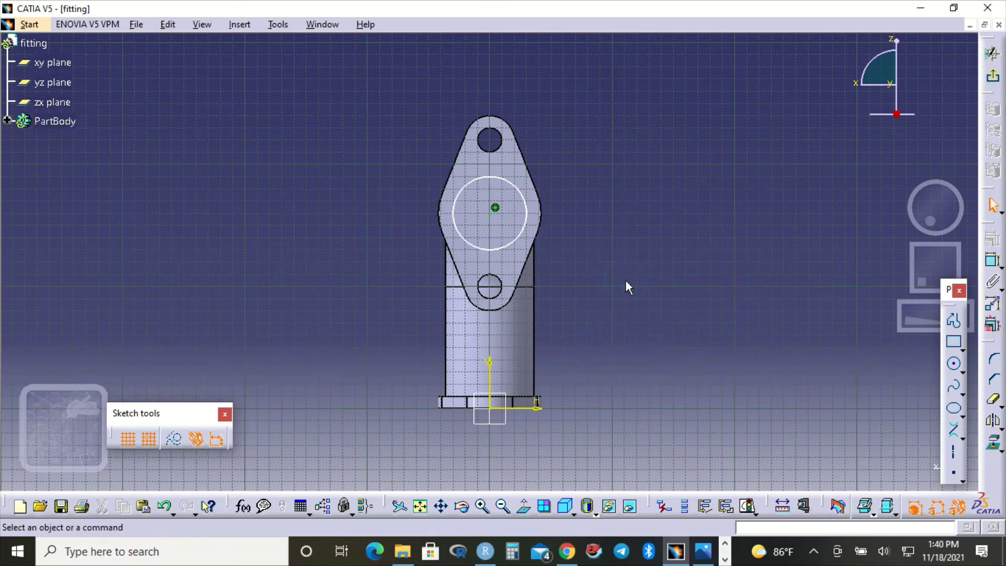
left_click(717, 238)
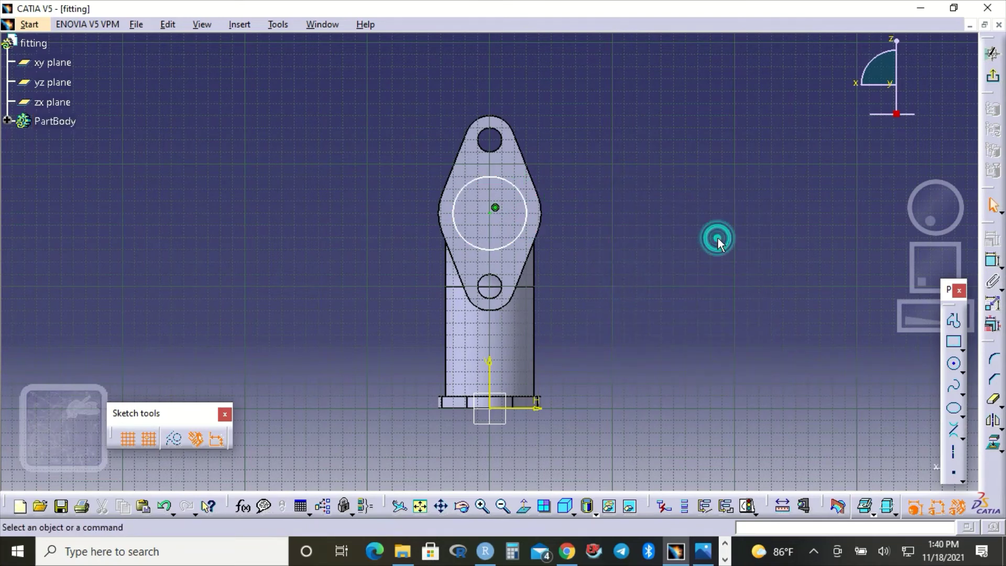
left_click(992, 265)
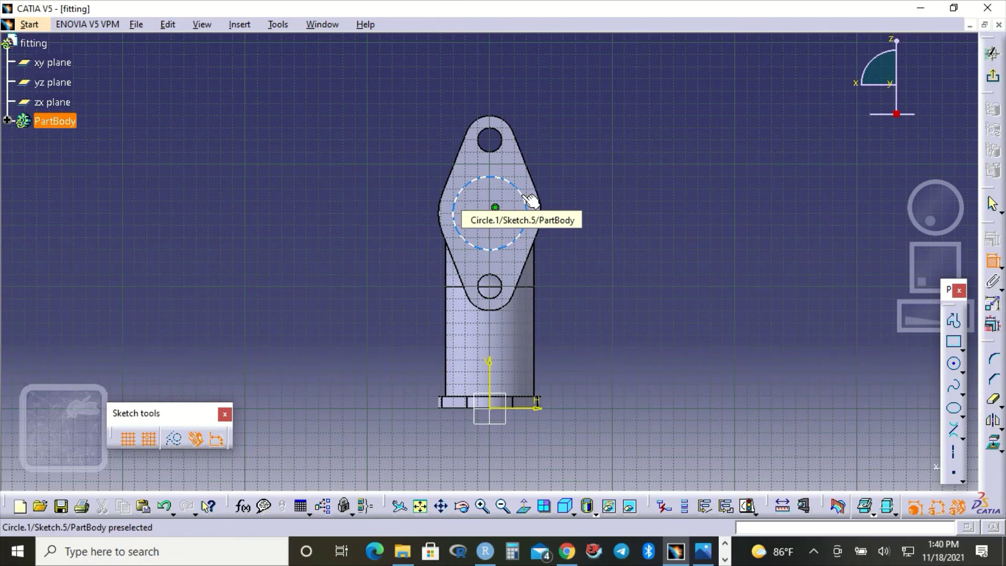
left_click(528, 198)
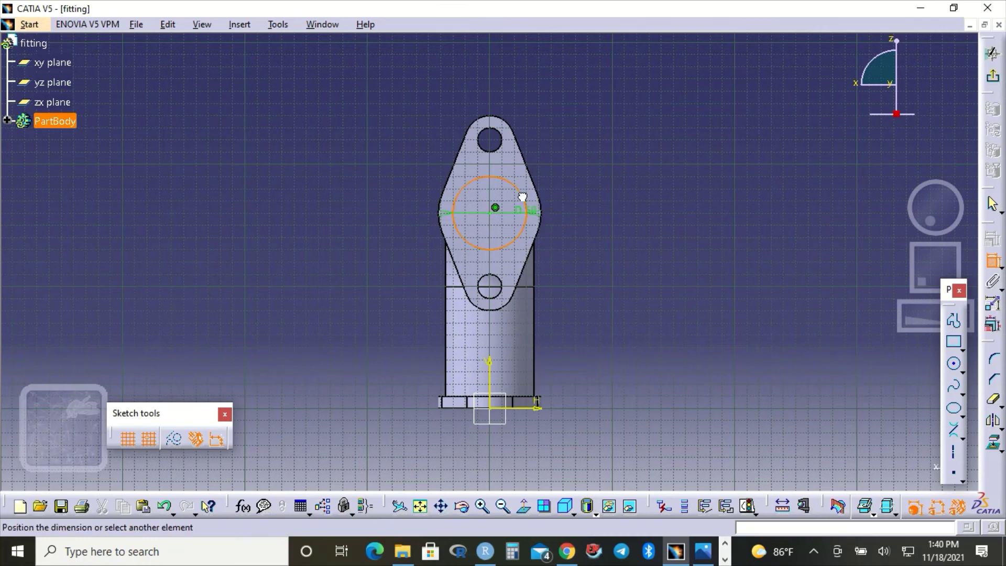
left_click(632, 206)
double_click(633, 206)
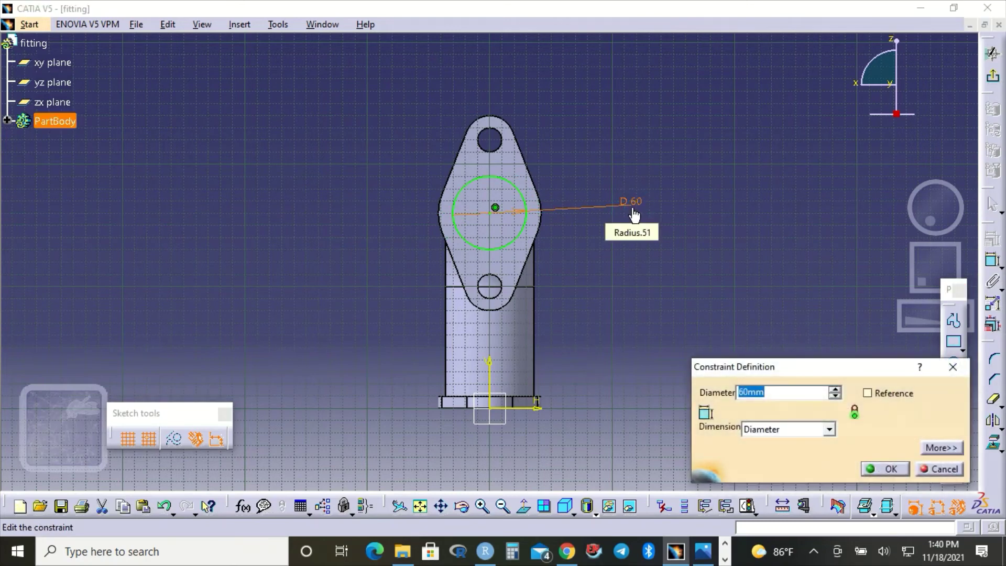
left_click(664, 234)
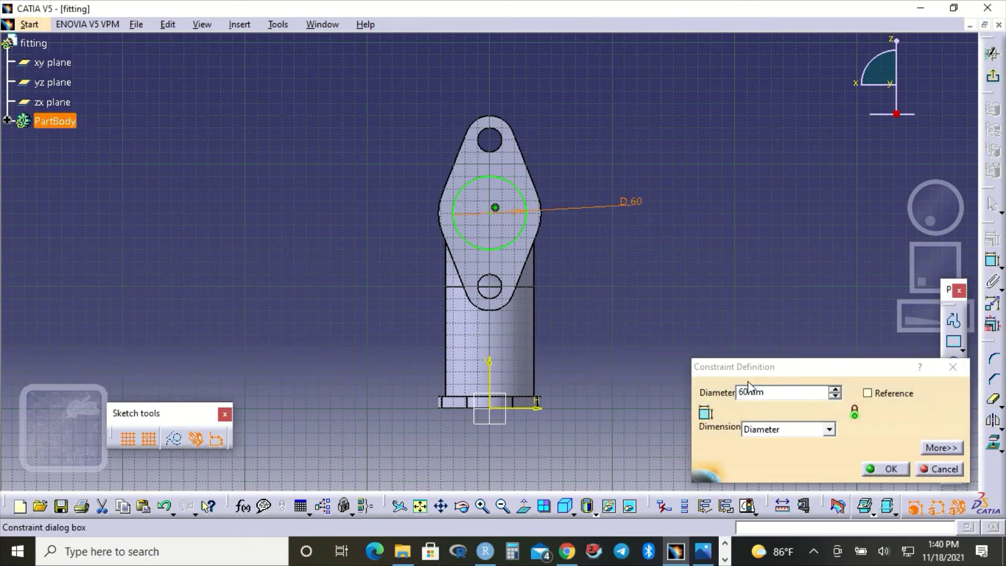
left_click(874, 469)
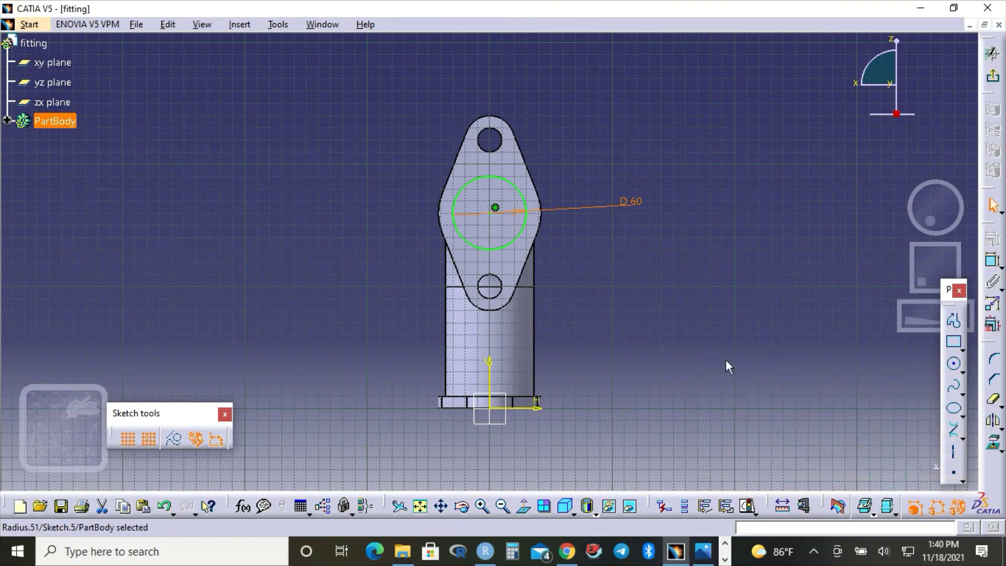
left_click(658, 314)
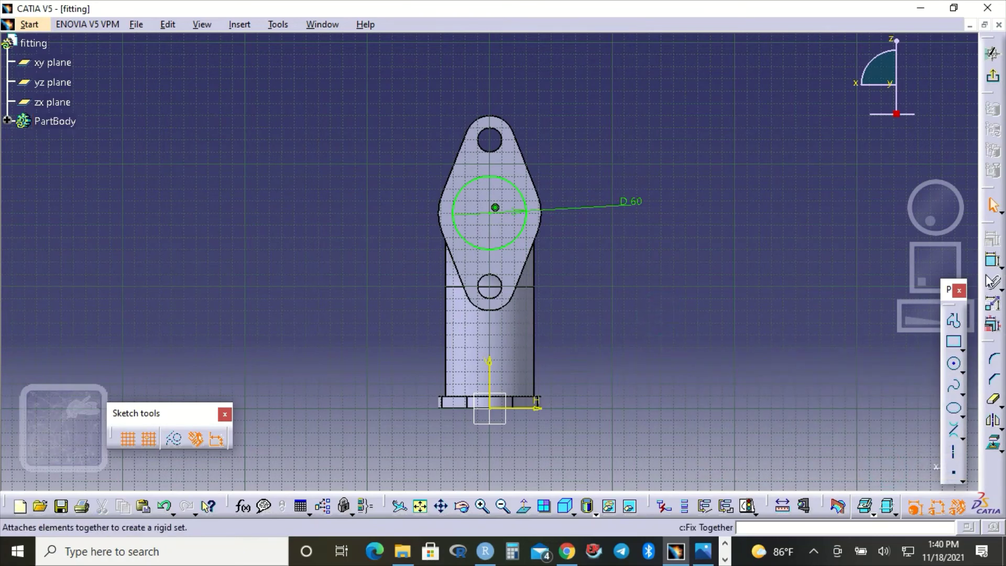
Step: Add a second concentric circle and dimension it to a 54 mm diameter
left_click(955, 365)
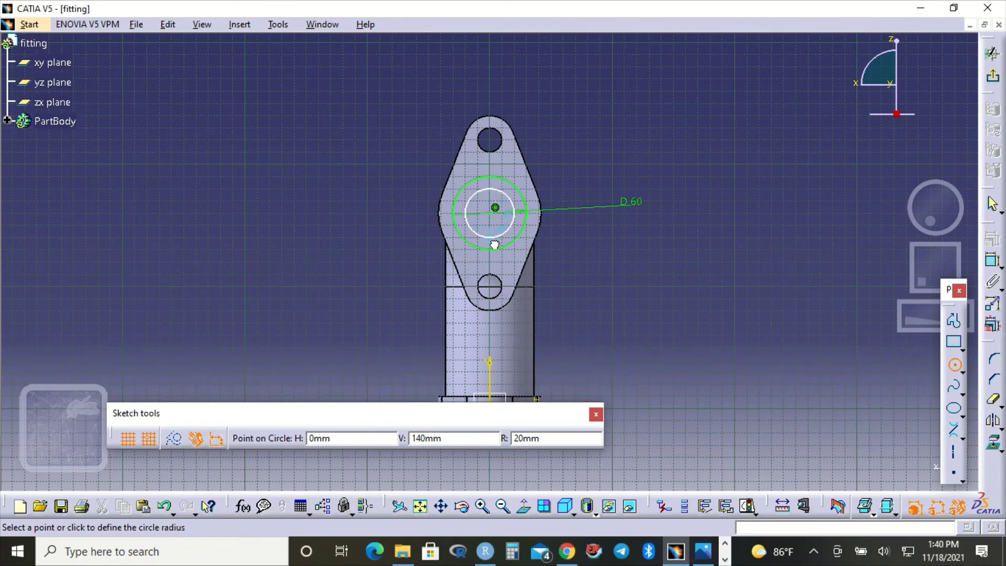
left_click(495, 244)
left_click(791, 285)
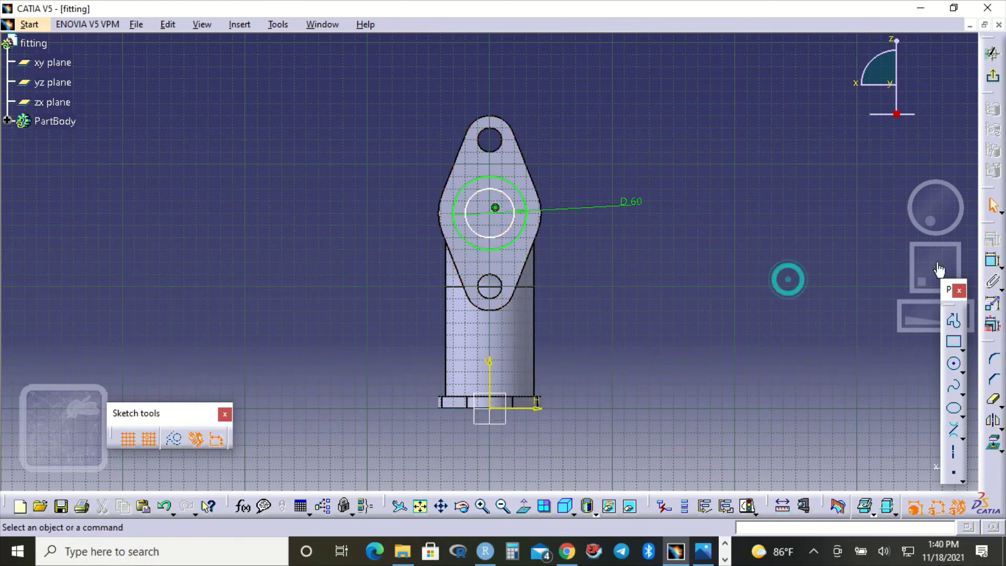
left_click(990, 266)
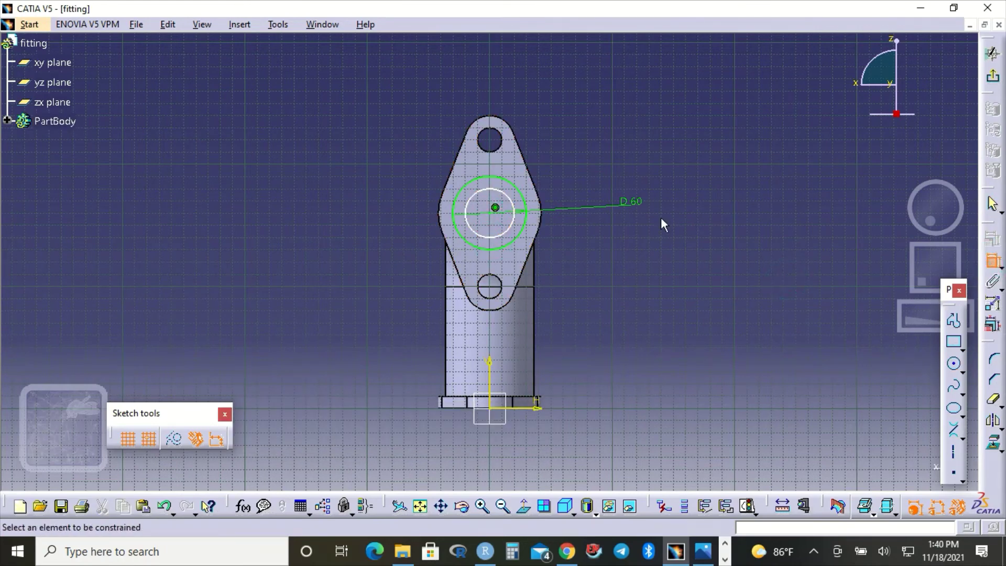
left_click(510, 229)
left_click(628, 285)
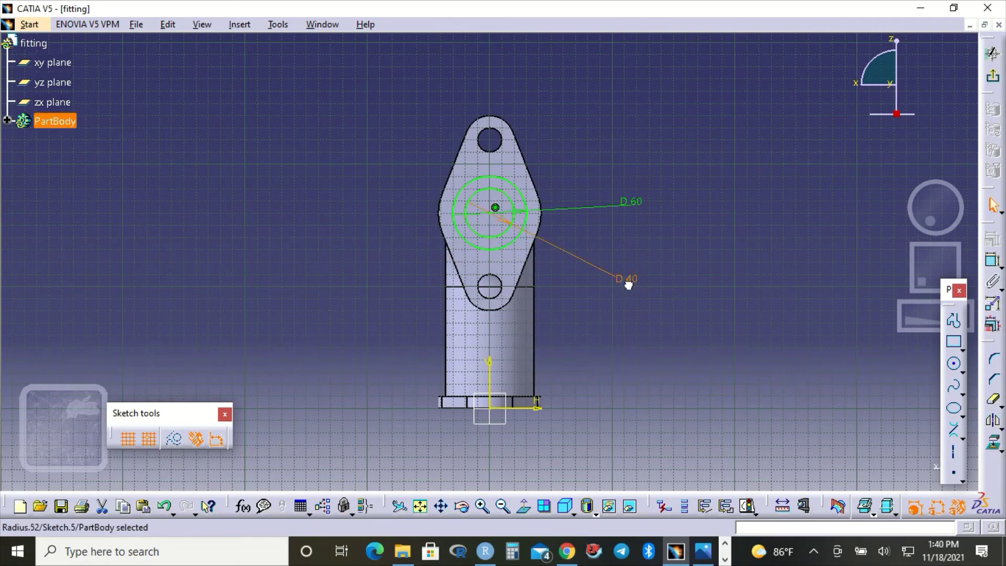
double_click(629, 287)
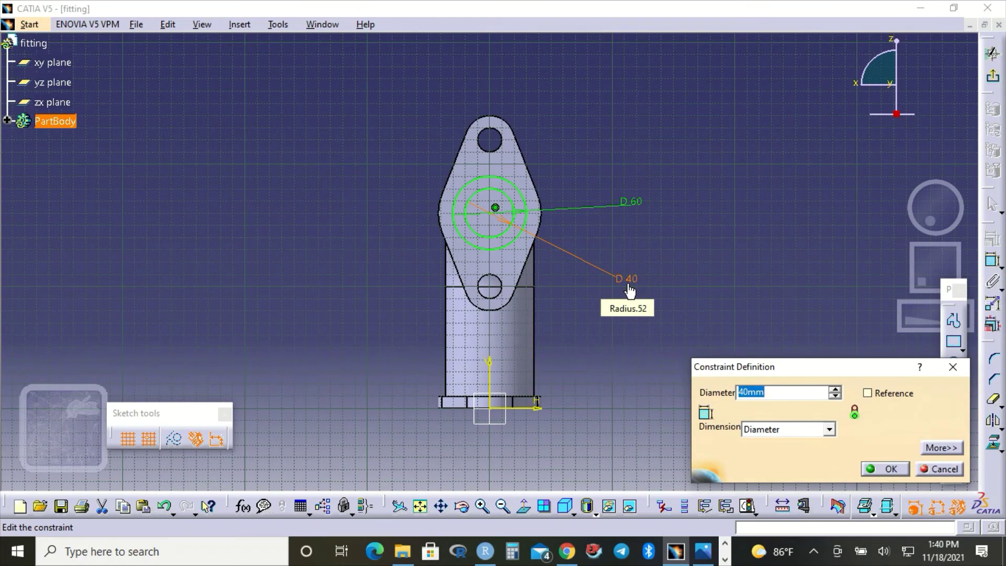
type("54")
key("Return")
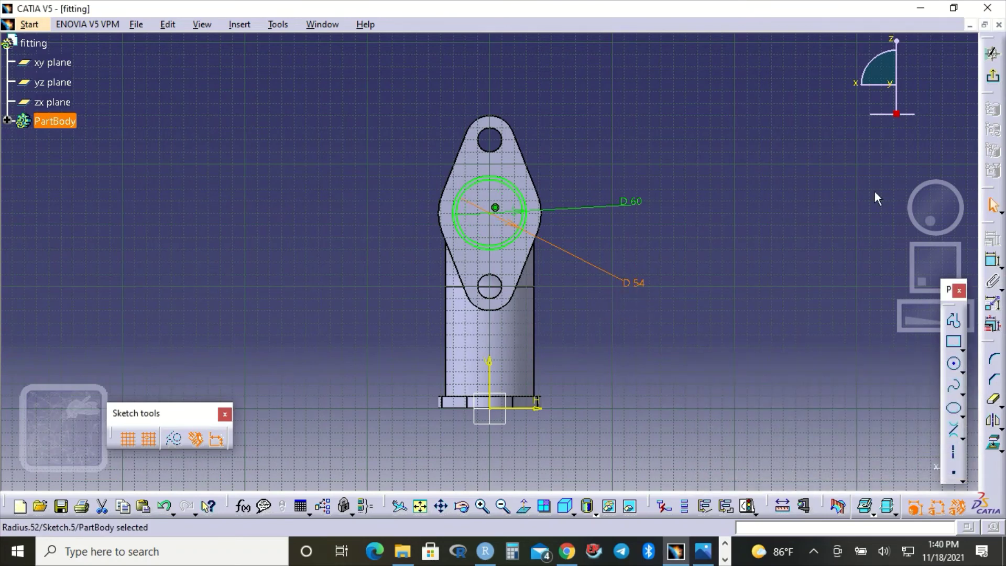
Step: Exit the sketcher, reopen the flange sketch and delete the D54 circle
left_click(993, 76)
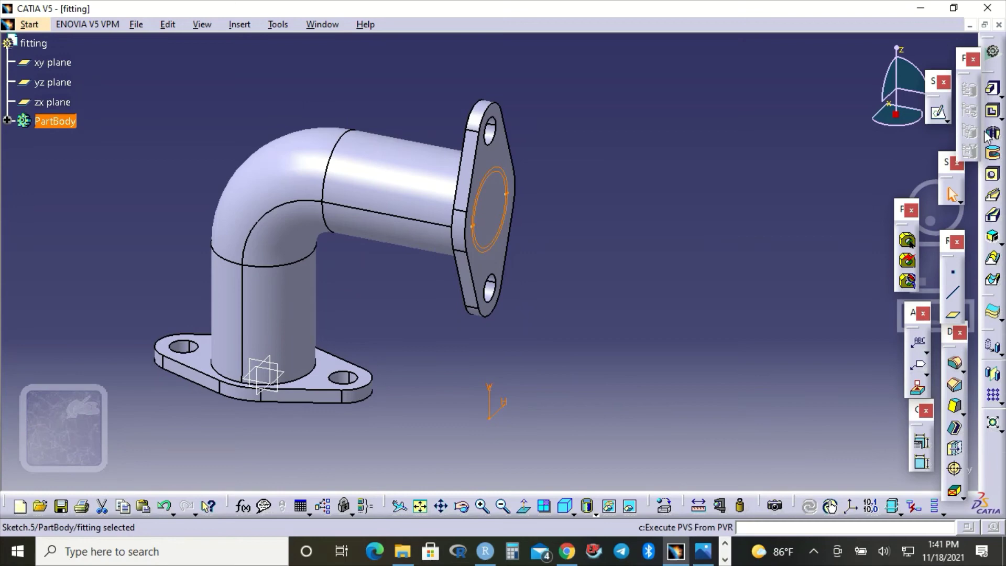
double_click(508, 180)
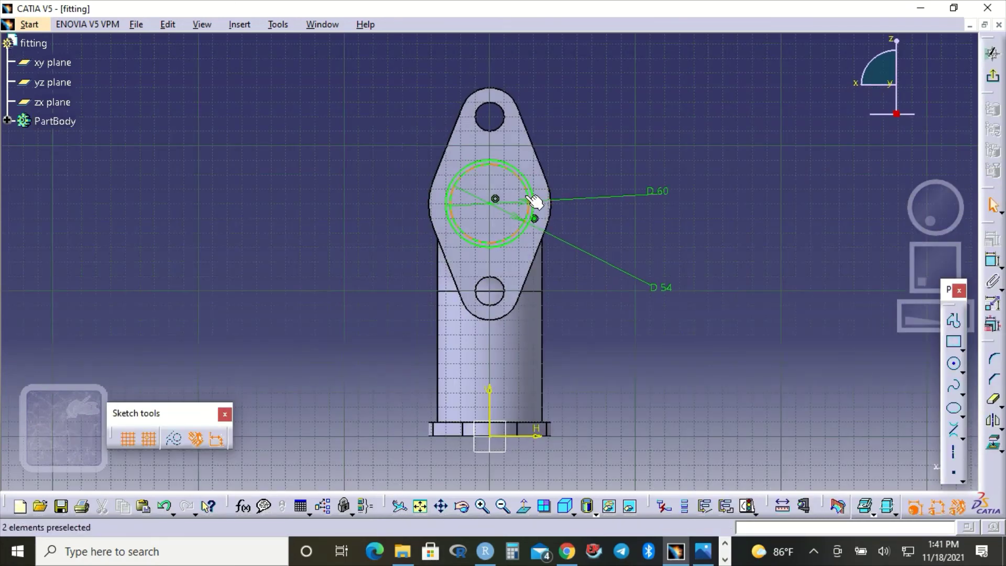
left_click(534, 201)
key("Delete")
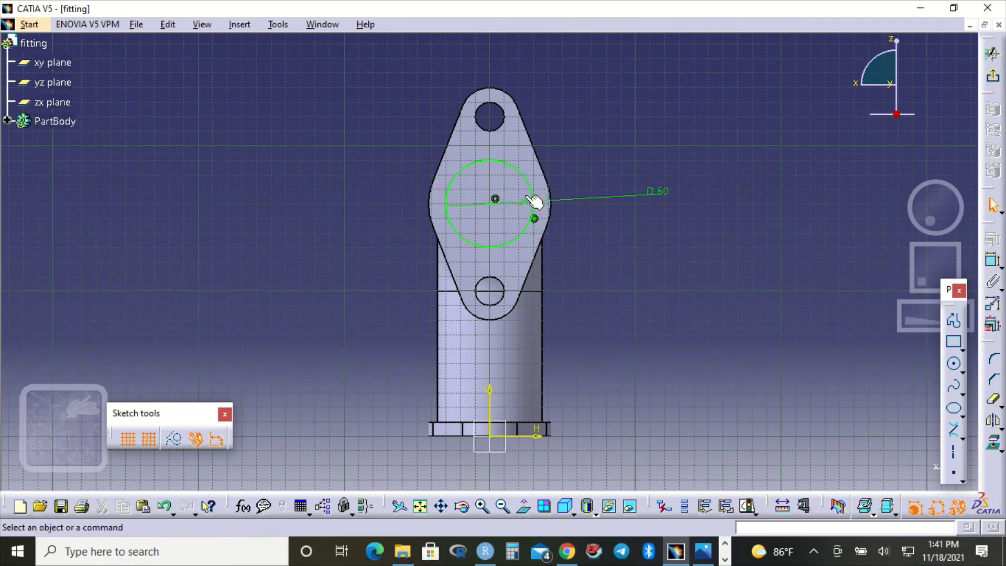
Step: Exit the sketch and pocket the D60 circle 10 mm through the upper flange
left_click(589, 250)
left_click(921, 205)
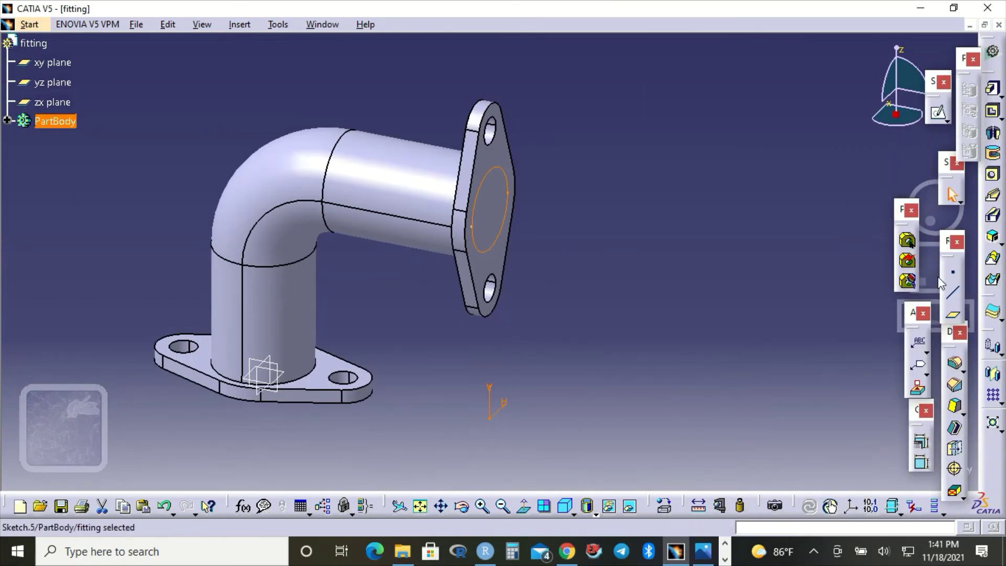
left_click(993, 112)
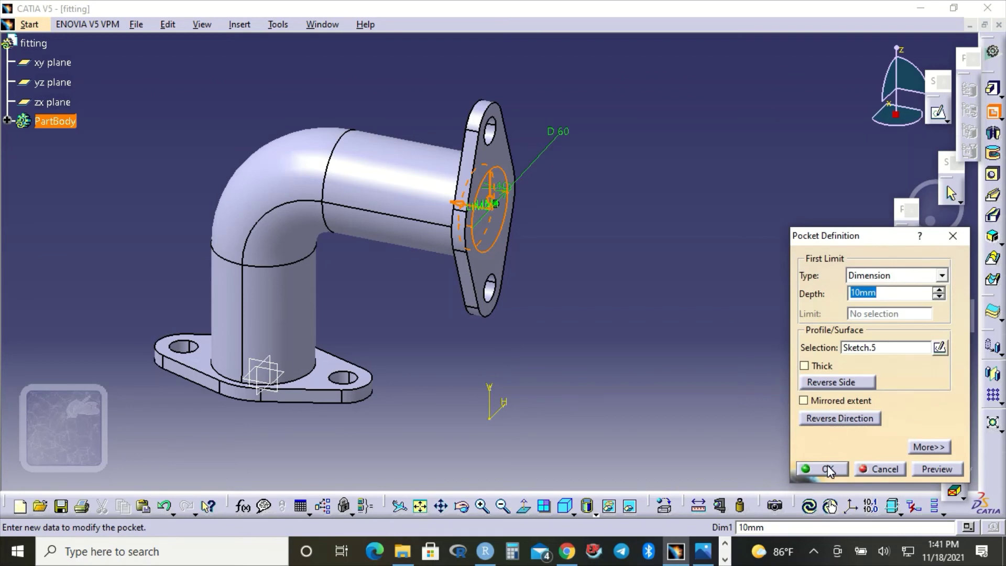
left_click(829, 470)
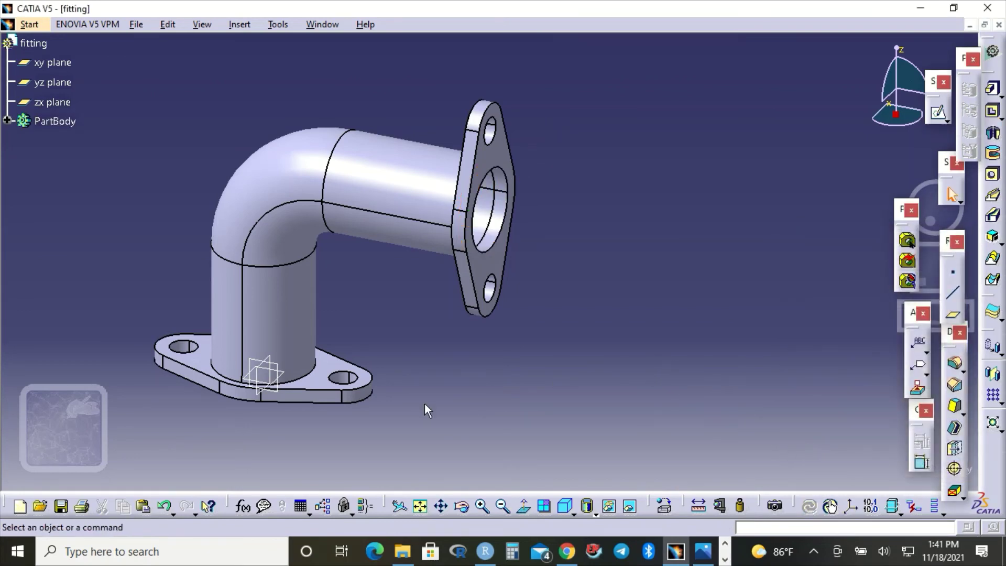
Step: Orbit to the underside and start a sketch on the bottom flange face
left_click(461, 506)
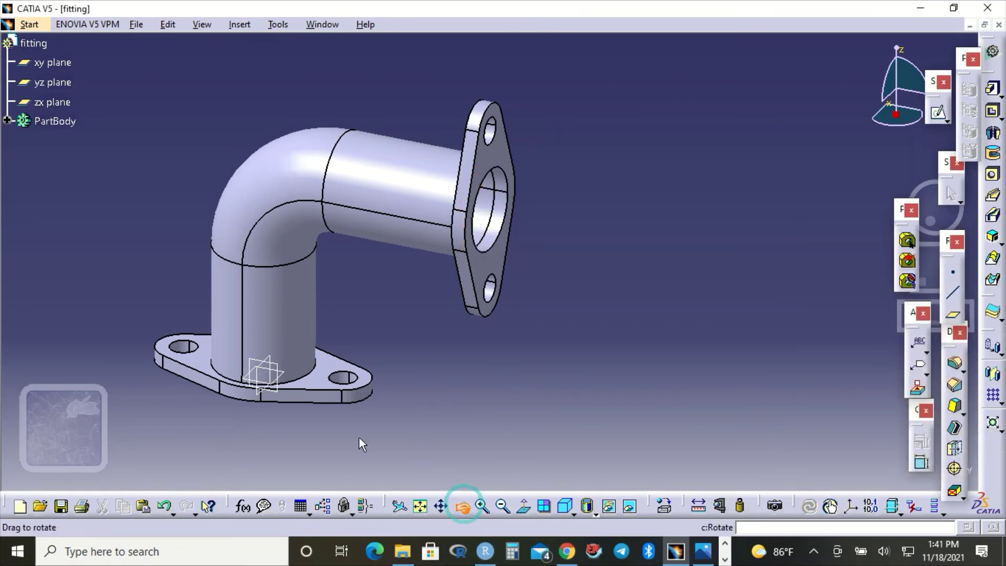
left_click_drag(299, 426, 576, 156)
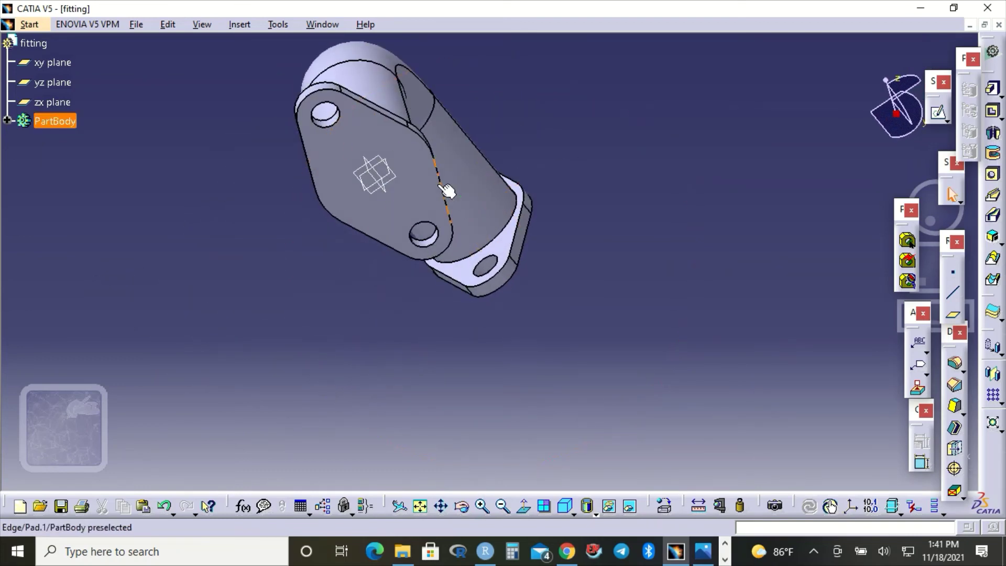
left_click(428, 193)
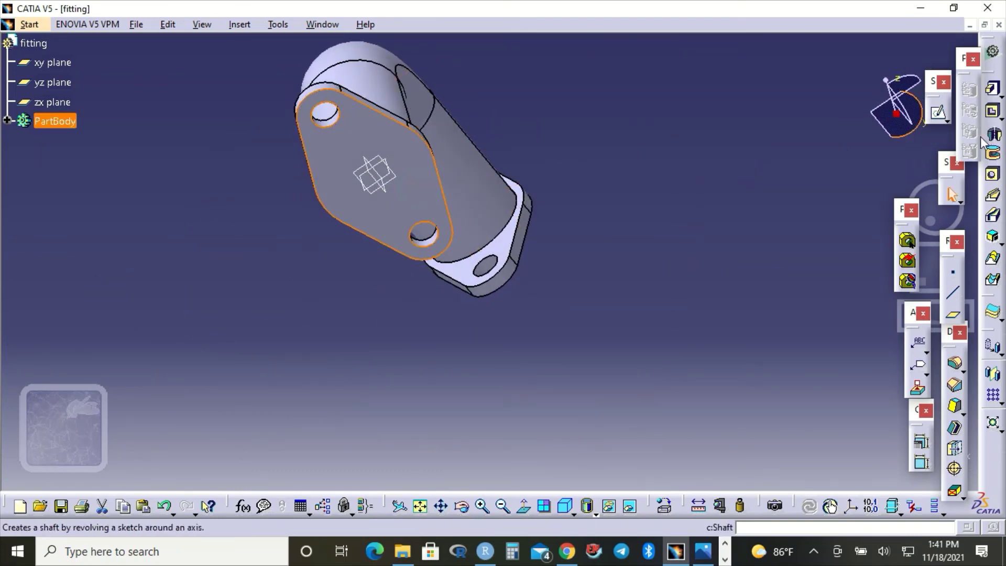
left_click(941, 117)
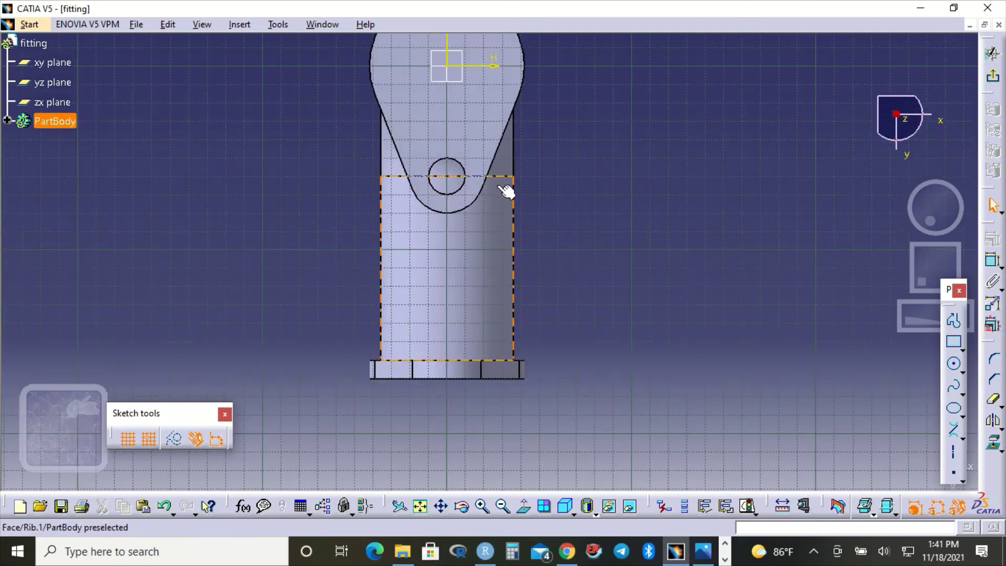
left_click(442, 506)
left_click_drag(499, 337, 508, 418)
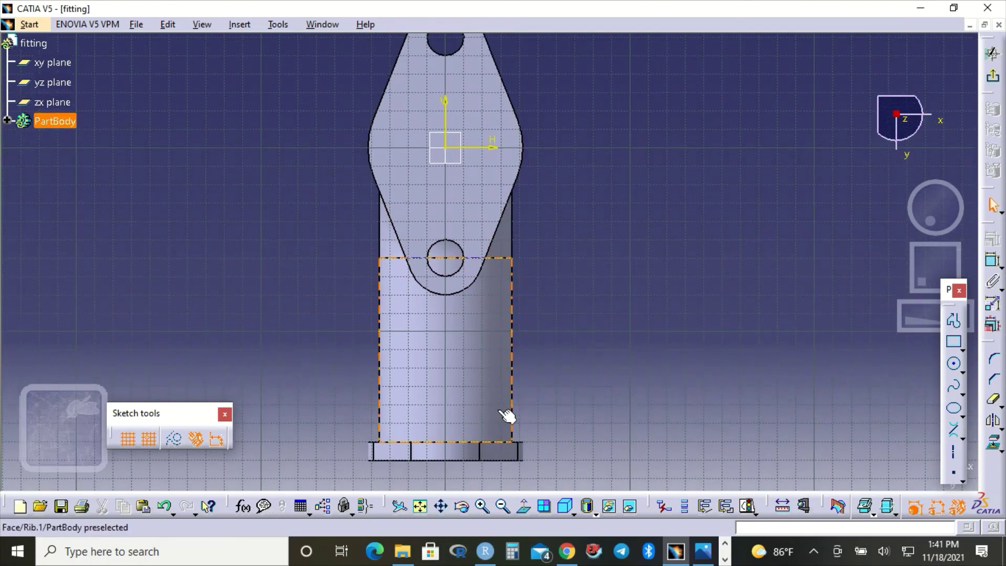
Step: Draw a circle at the origin, dimension it to 60 mm diameter and exit
left_click(955, 367)
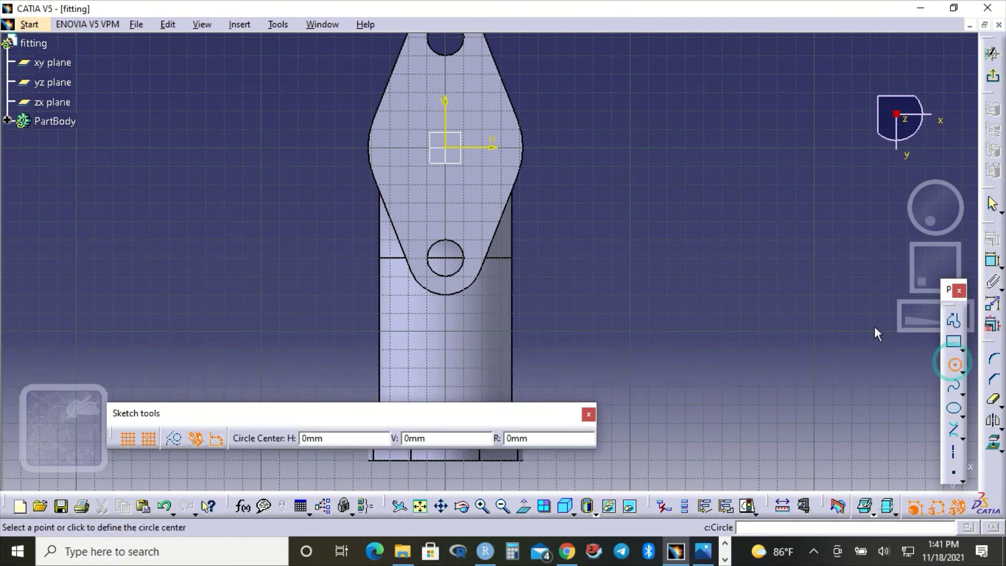
left_click(445, 148)
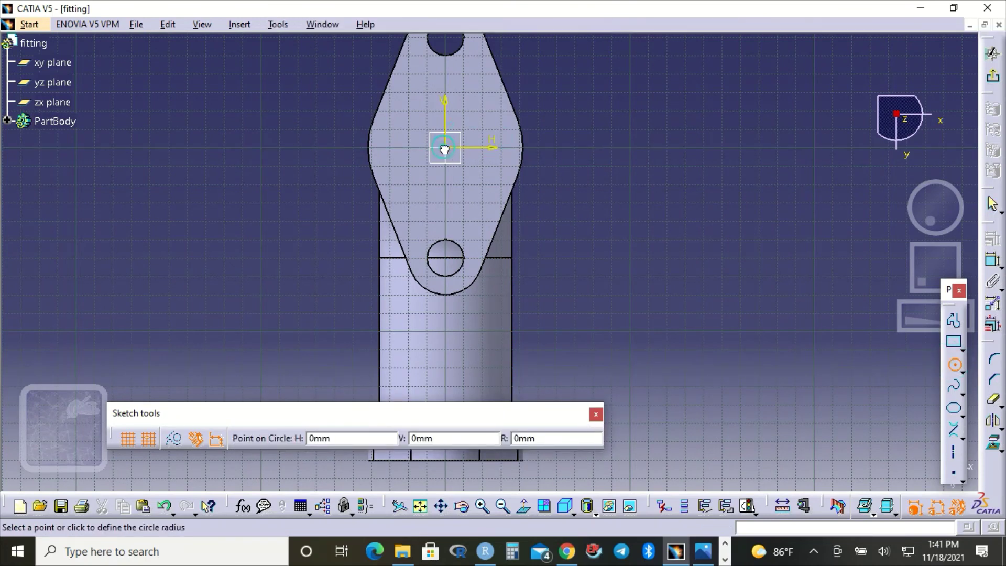
left_click(474, 199)
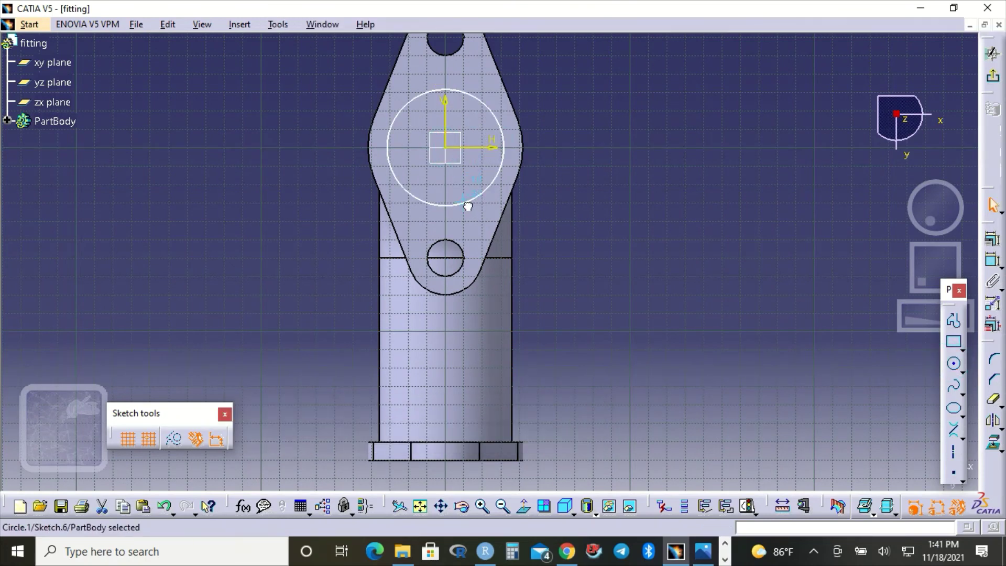
left_click(992, 264)
left_click(650, 184)
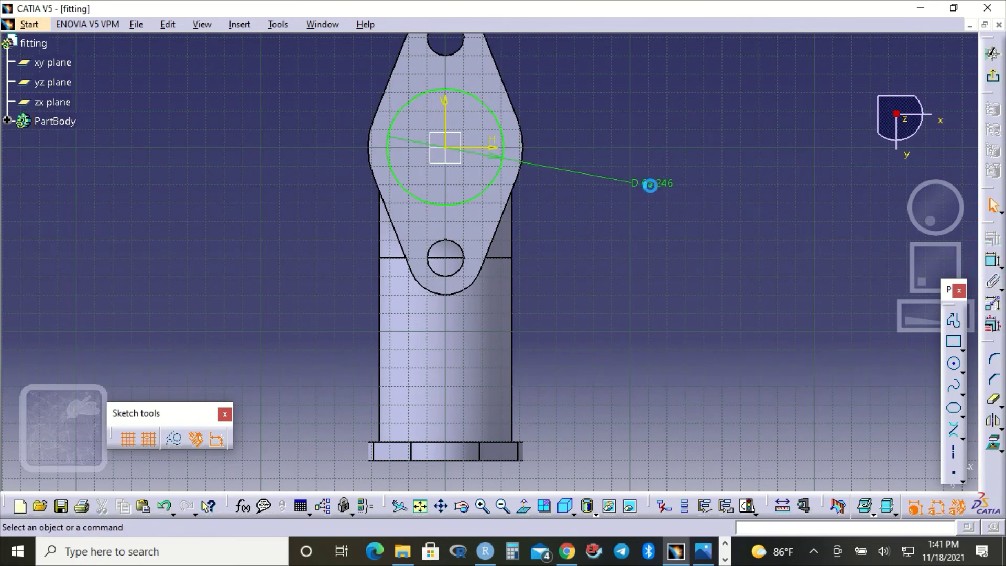
double_click(650, 184)
type("60")
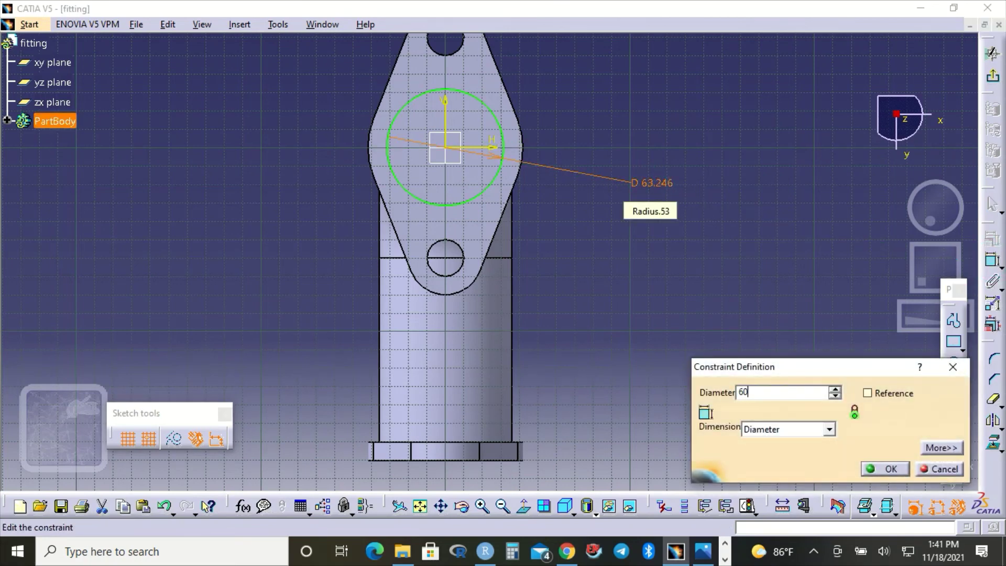
key("Return")
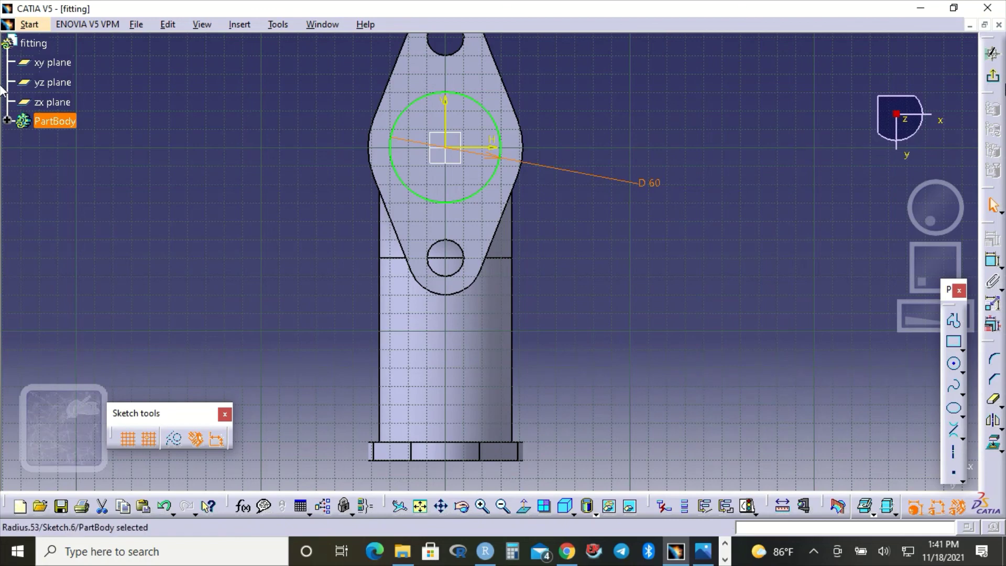
left_click(993, 77)
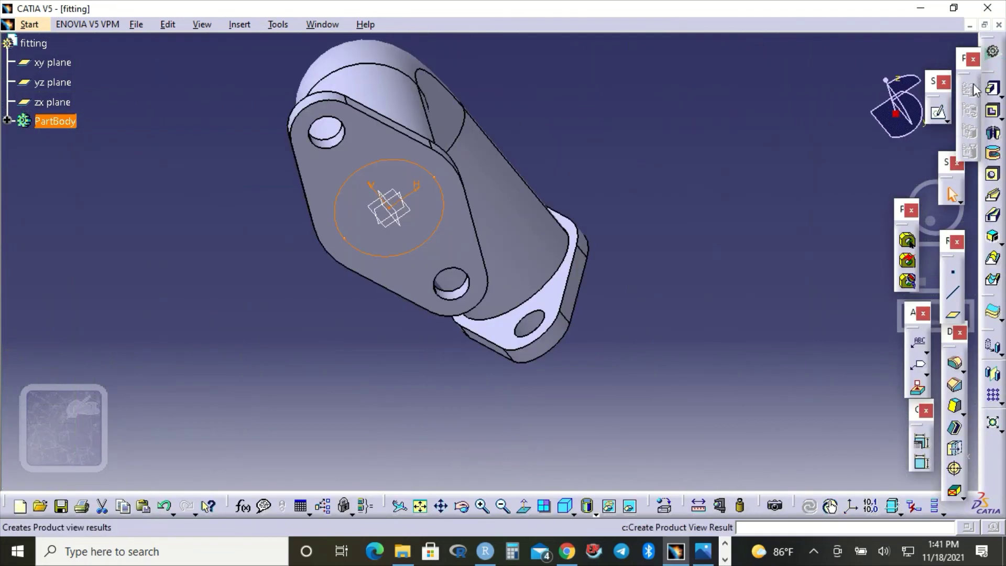
Step: Pocket the 60 mm circle 10 mm through the bottom flange
left_click(992, 110)
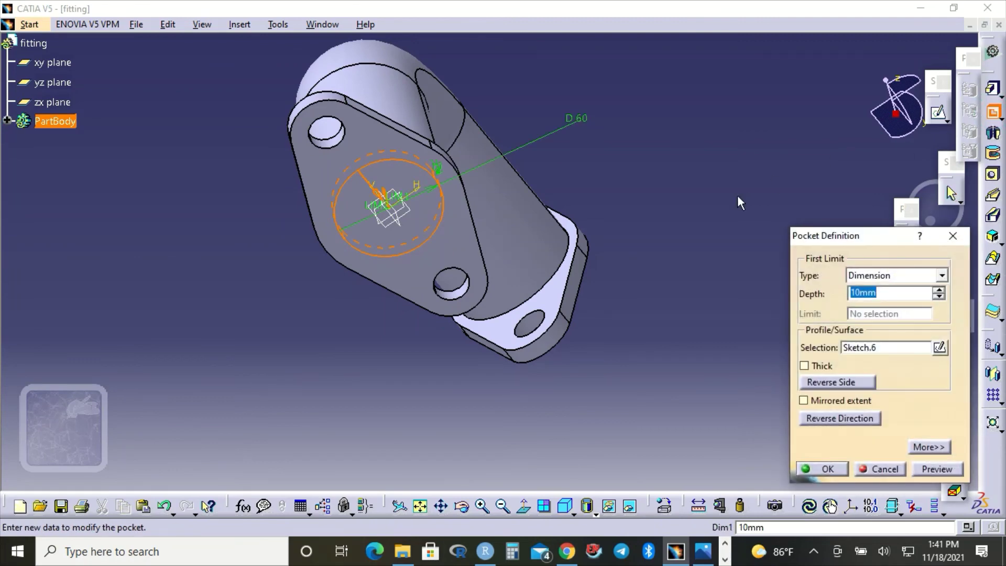
left_click(828, 469)
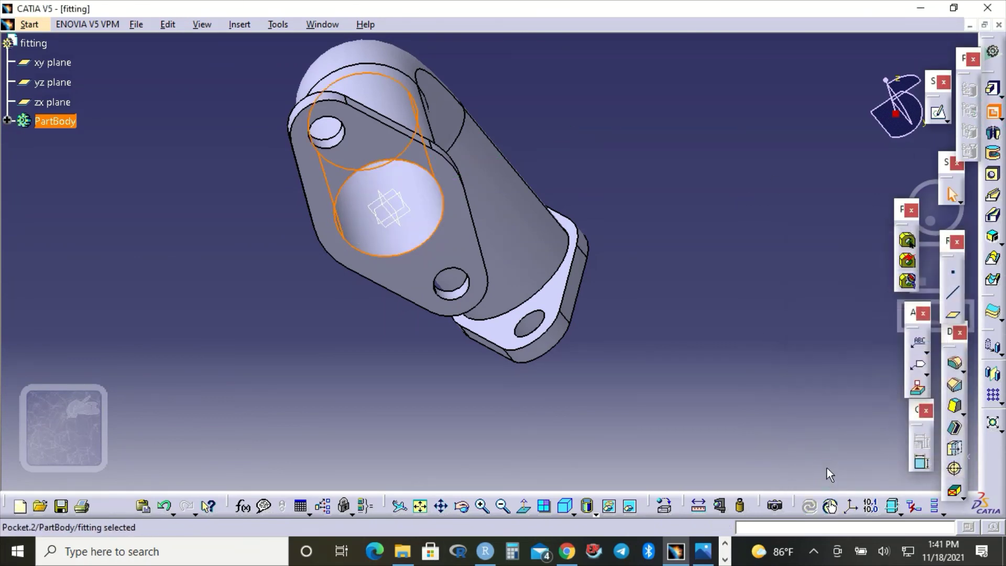
left_click(731, 394)
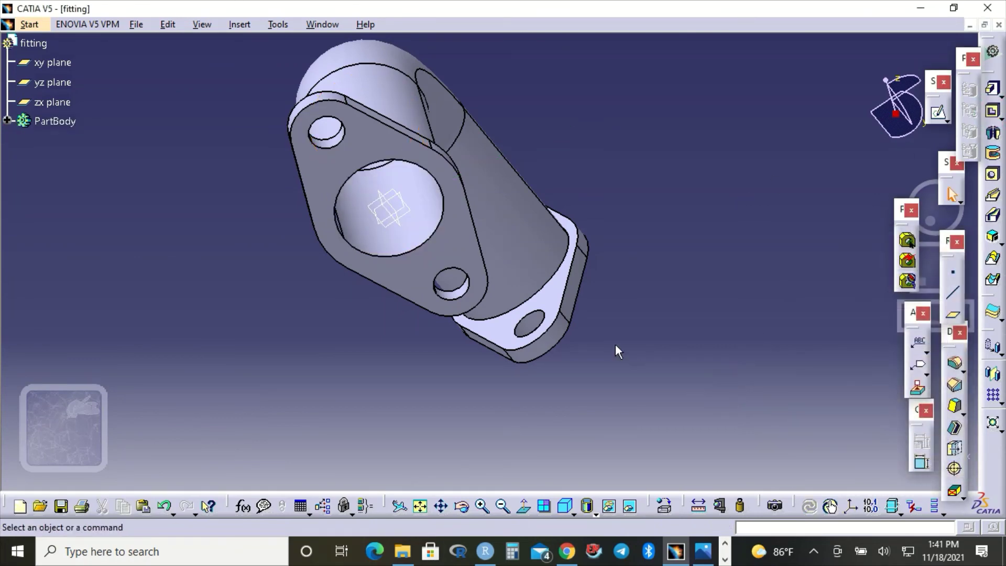
left_click(463, 507)
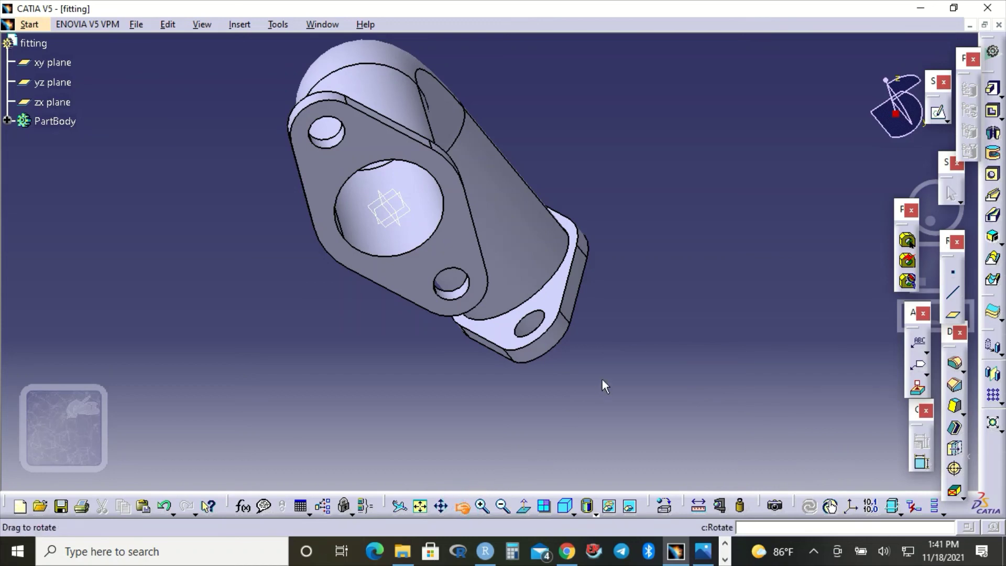
left_click_drag(596, 365, 531, 275)
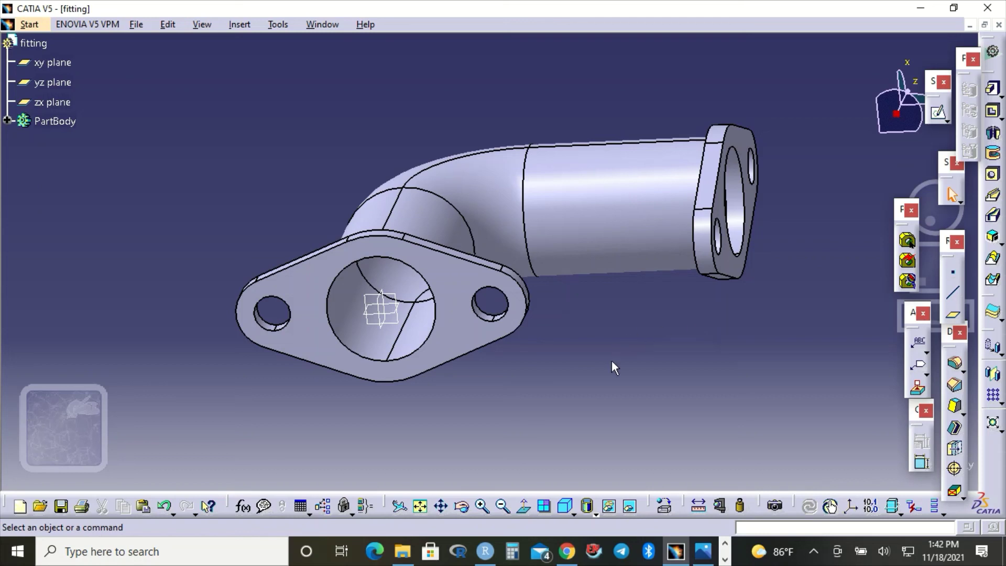
left_click(814, 551)
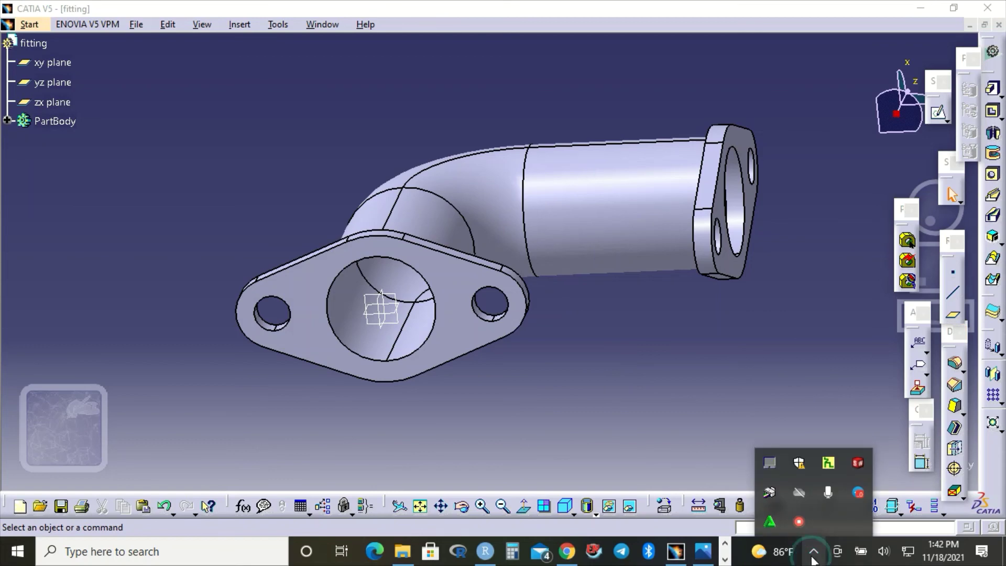